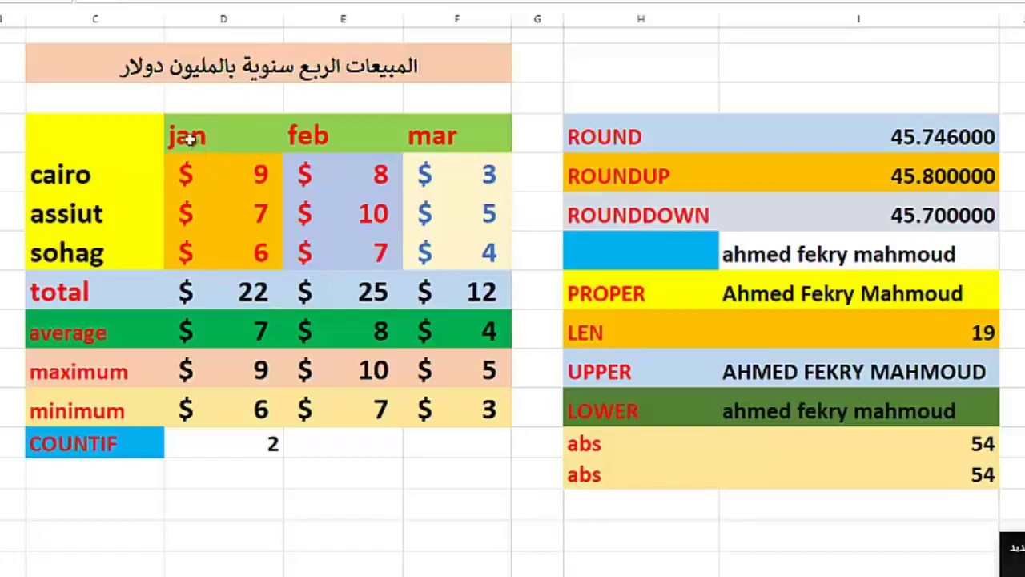
Step: Select the feb month header and the cairo, assiut and sohag row labels
left_click(309, 138)
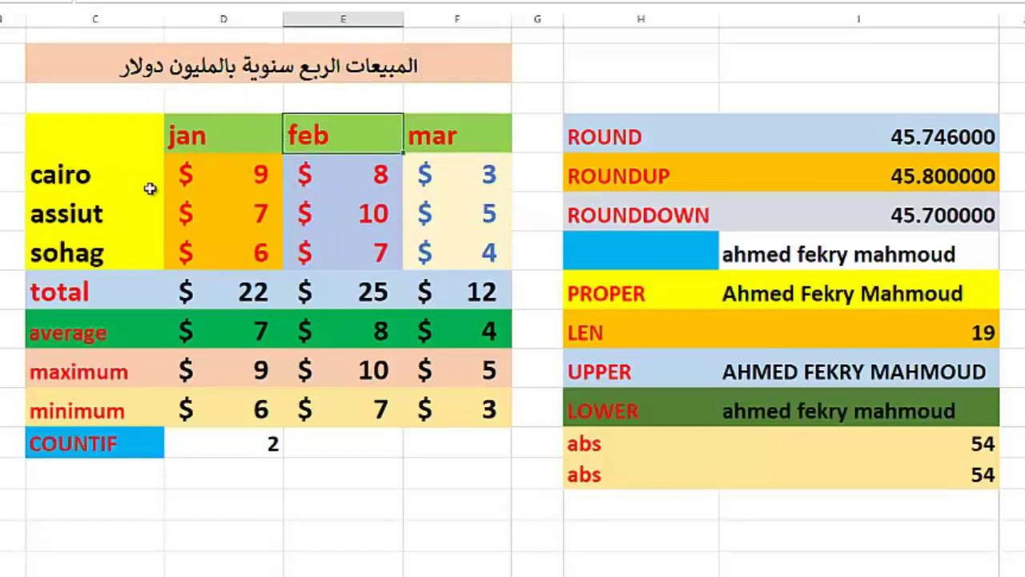
left_click(84, 178)
left_click(93, 214)
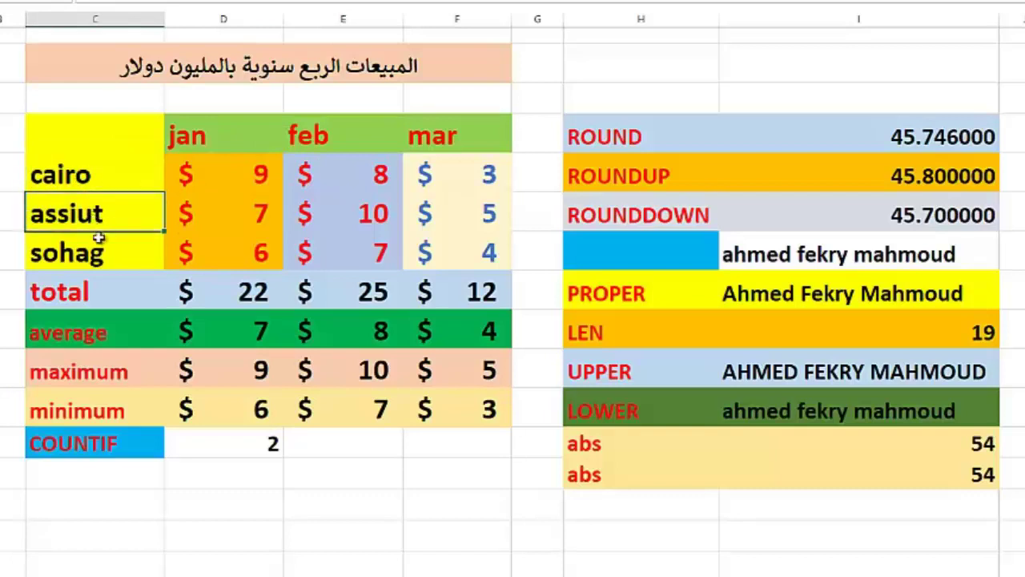
left_click(96, 244)
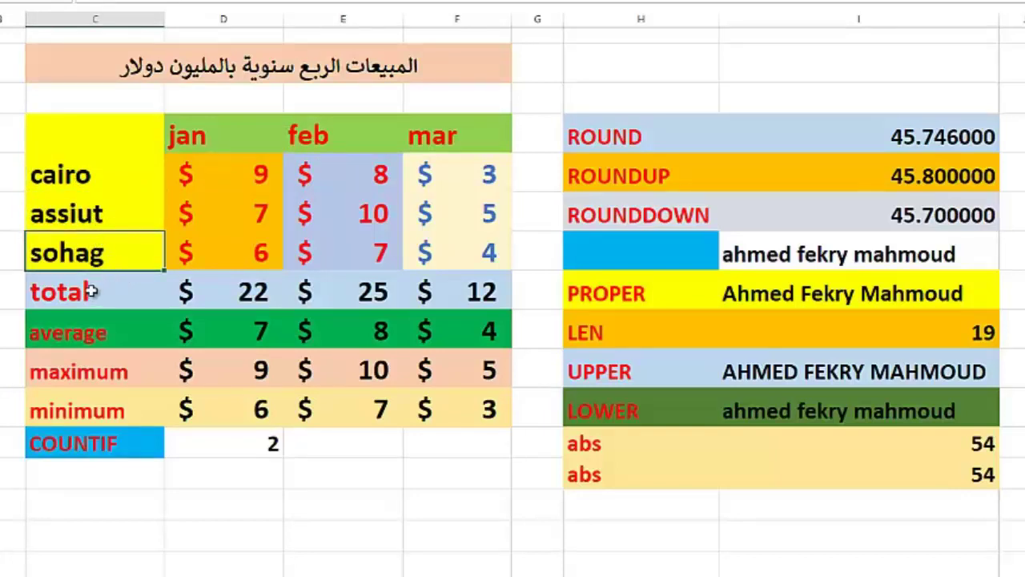
Step: Enter the jan total with AutoSum in D8 and =AVERAGE(D5:D7) in D9
left_click(227, 295)
key("alt+equal")
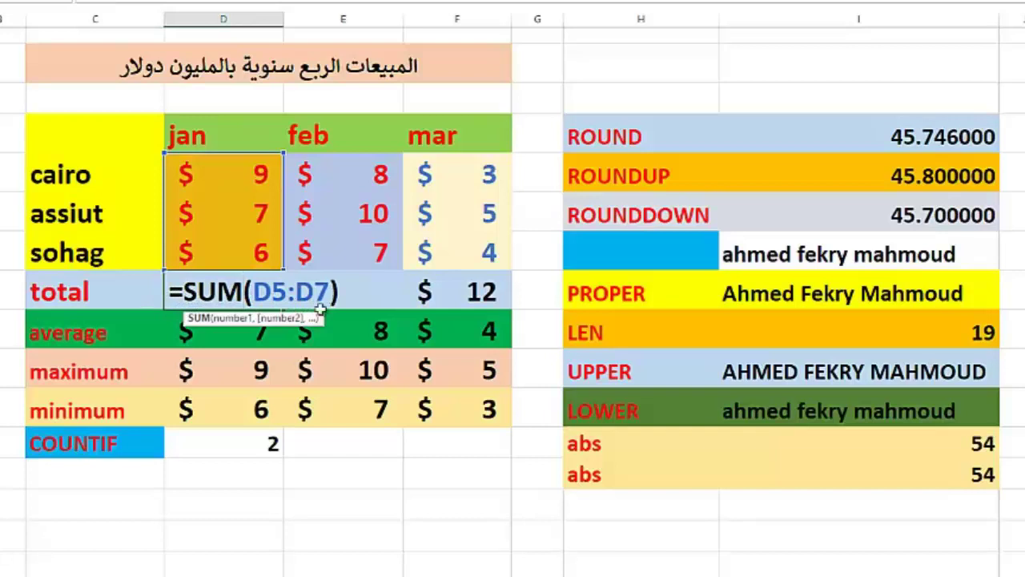
key("ctrl+Return")
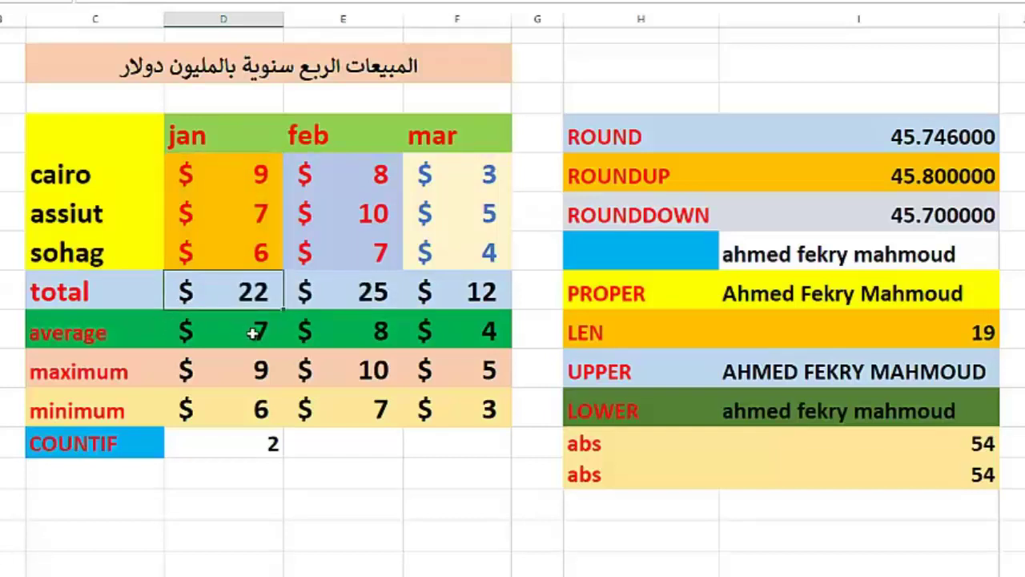
left_click(248, 333)
type("=AVERAGE(D5:D7)")
key("ctrl+Return")
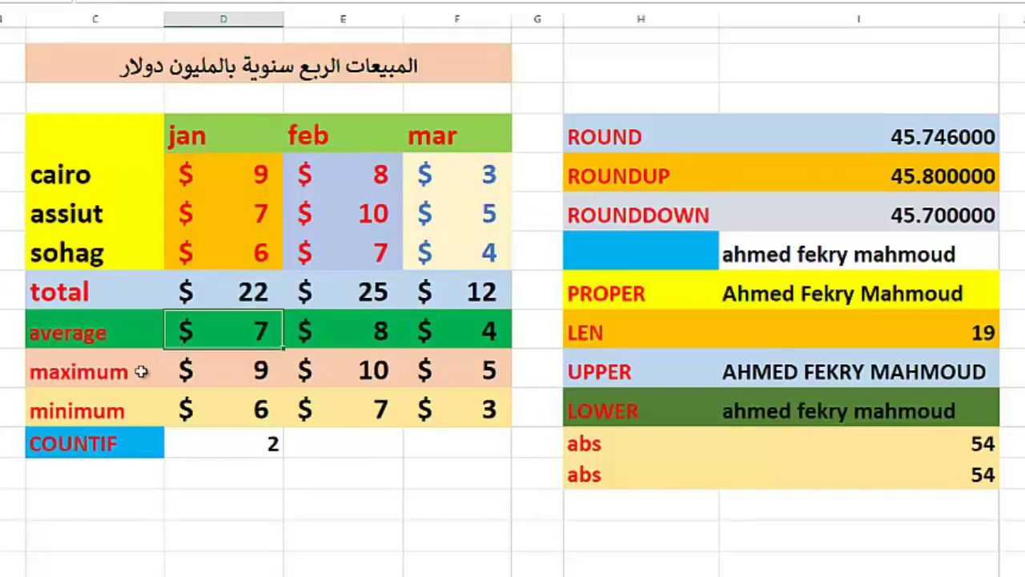
Step: Enter =MAX(D5:D7) in D10 and =MIN(D5:D7) in D11 for the jan column
left_click(240, 370)
type("=MAX(D5:D7)")
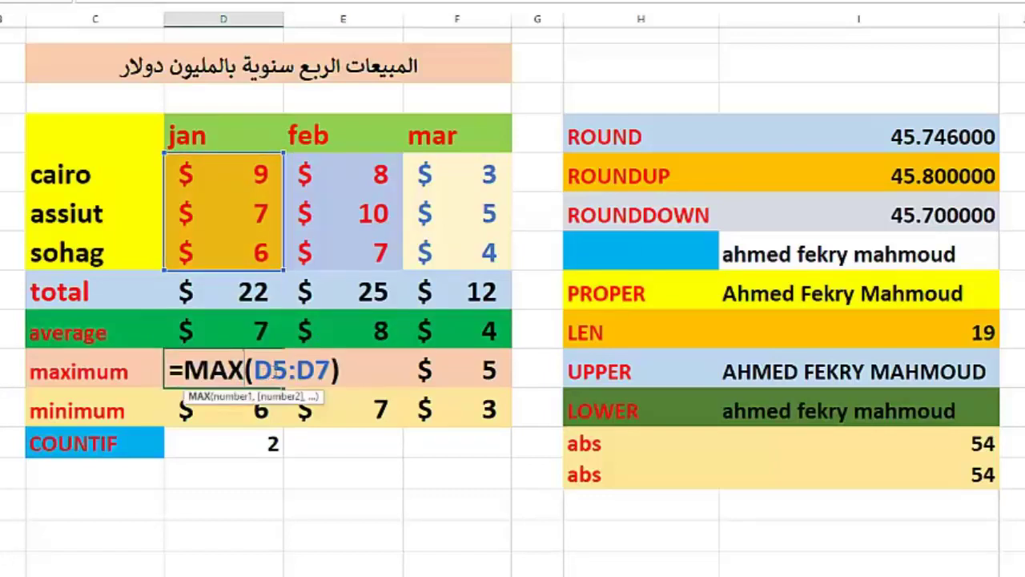
key("ctrl+Return")
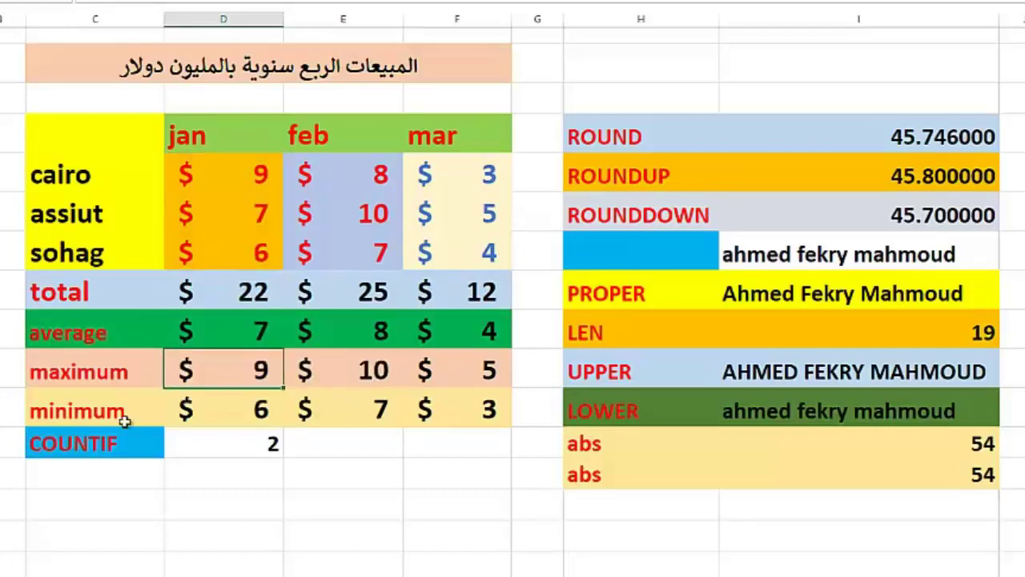
left_click(107, 411)
double_click(106, 412)
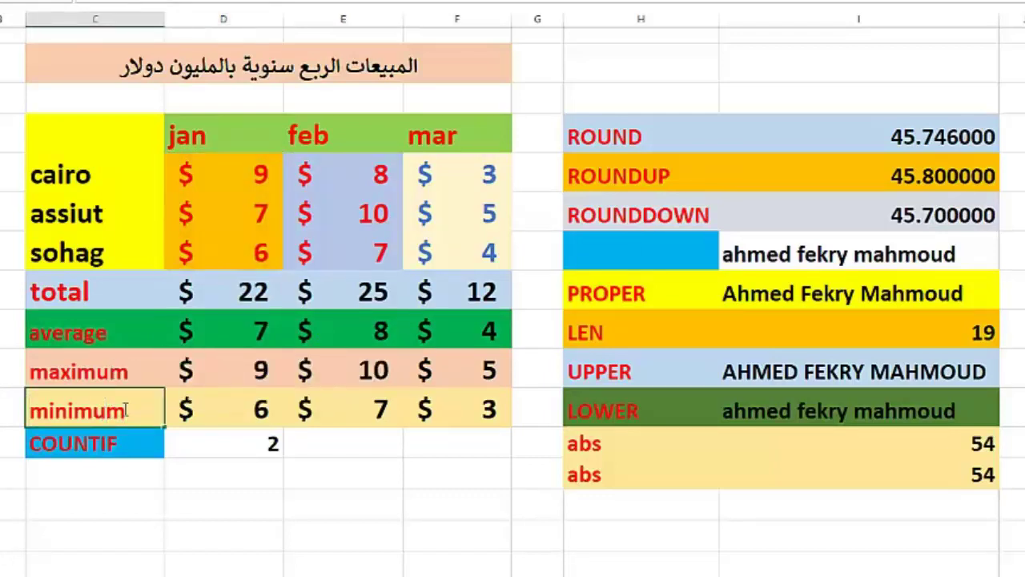
left_click(171, 408)
type("=MIN(D5:D7)")
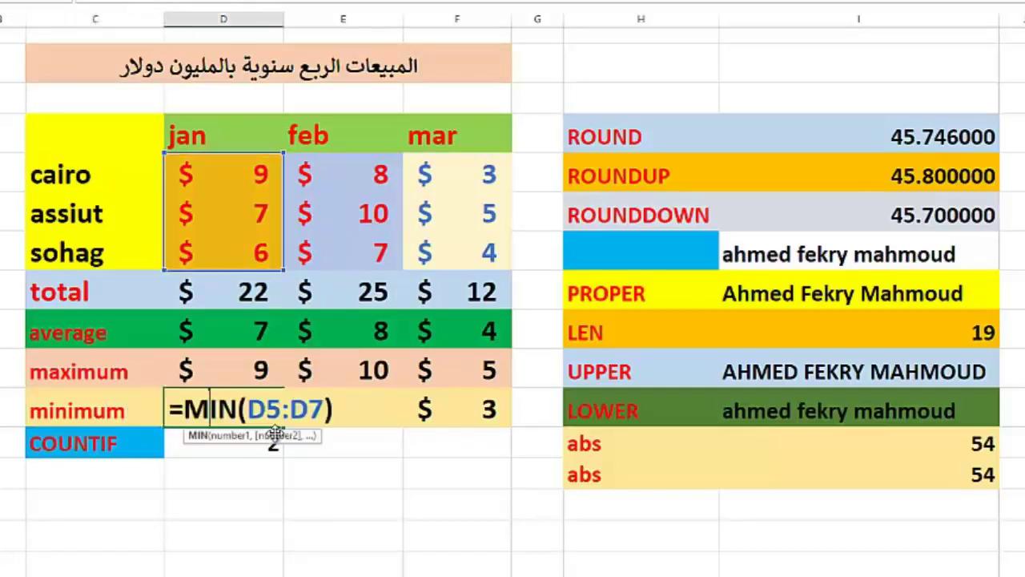
key("ctrl+Return")
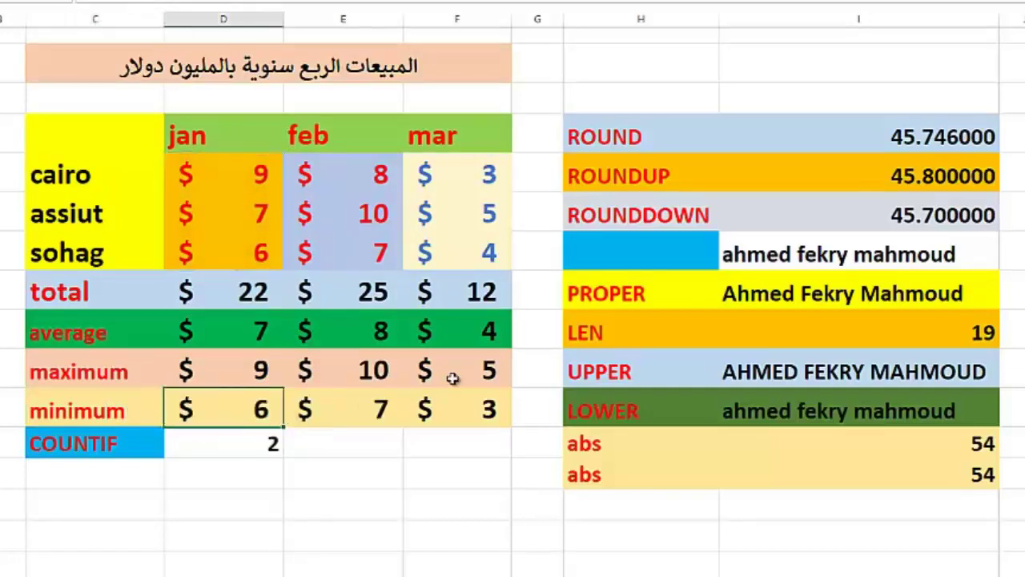
left_click(159, 446)
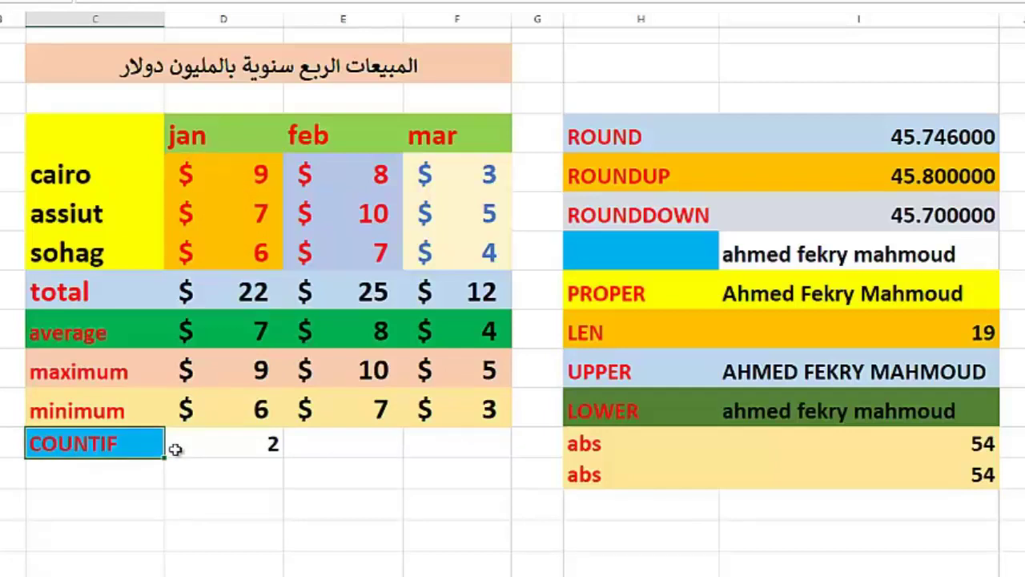
Step: Label C13 'count' and enter =COUNT(D5:D7) beside it in D13
left_click(142, 479)
type("count")
left_click(212, 483)
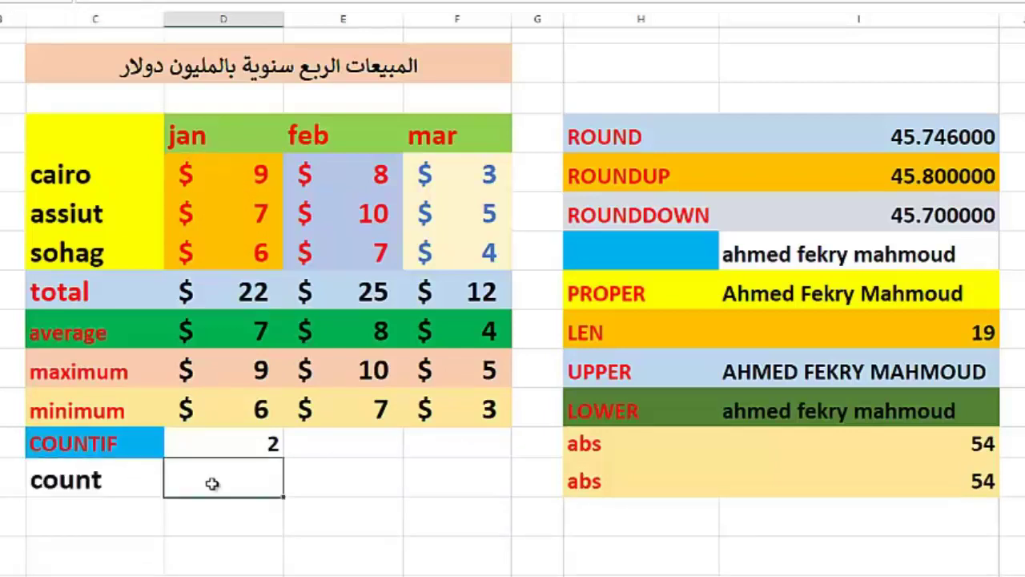
type("=count")
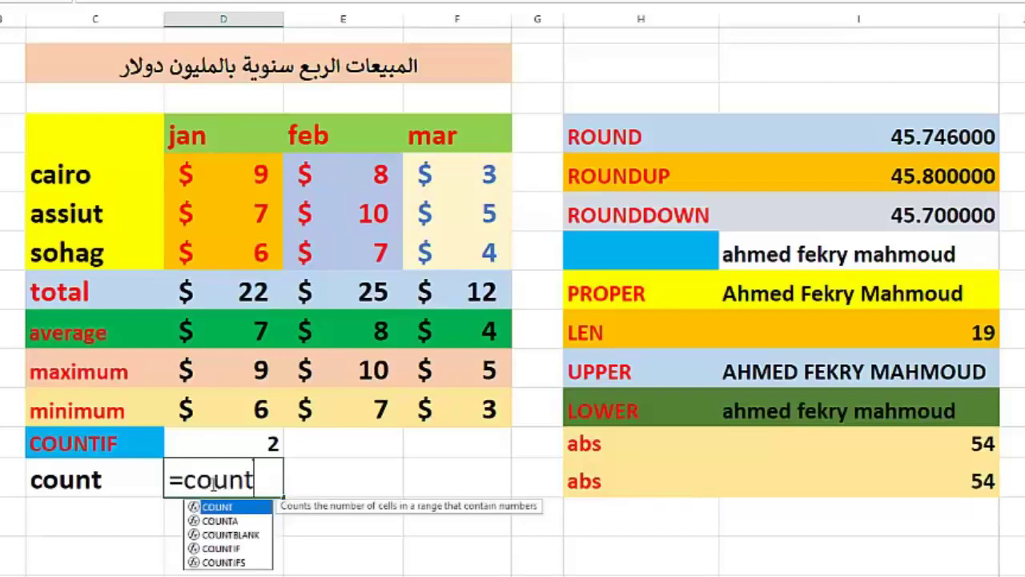
type("(")
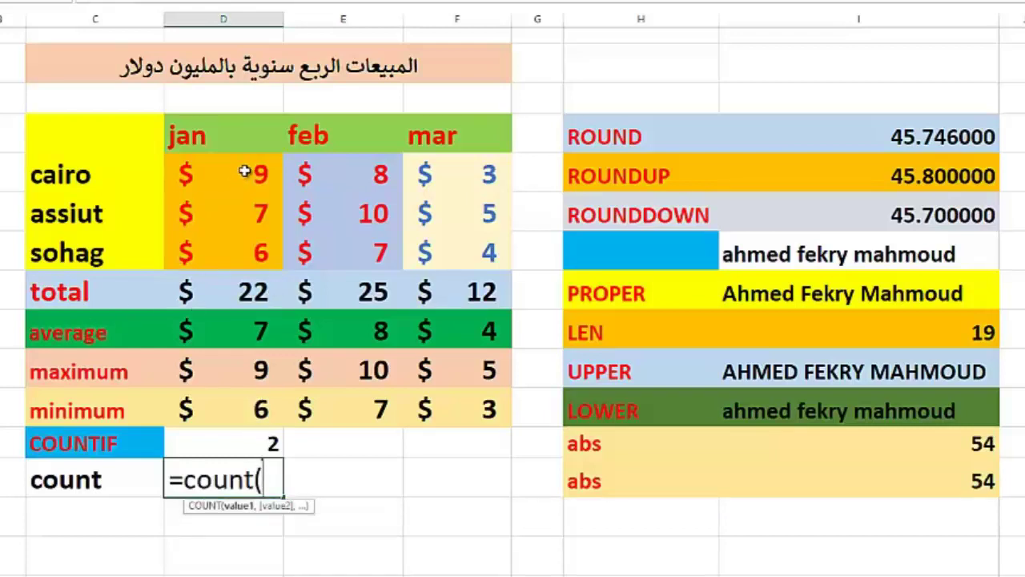
left_click_drag(245, 172, 239, 251)
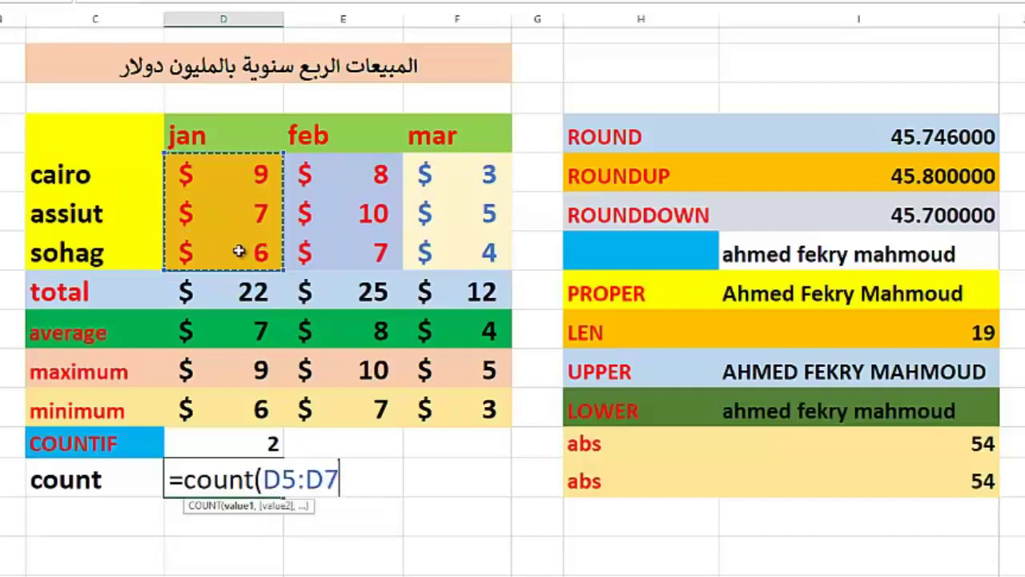
type(")")
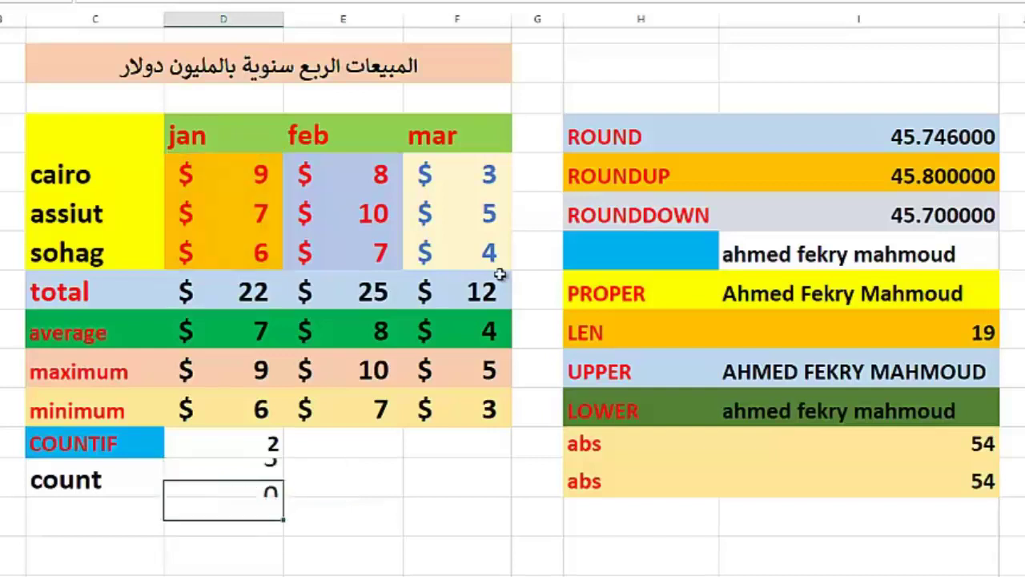
key("Return")
Step: Widen the count range to =COUNT(D4:D7) and review that it still gives 3
double_click(216, 477)
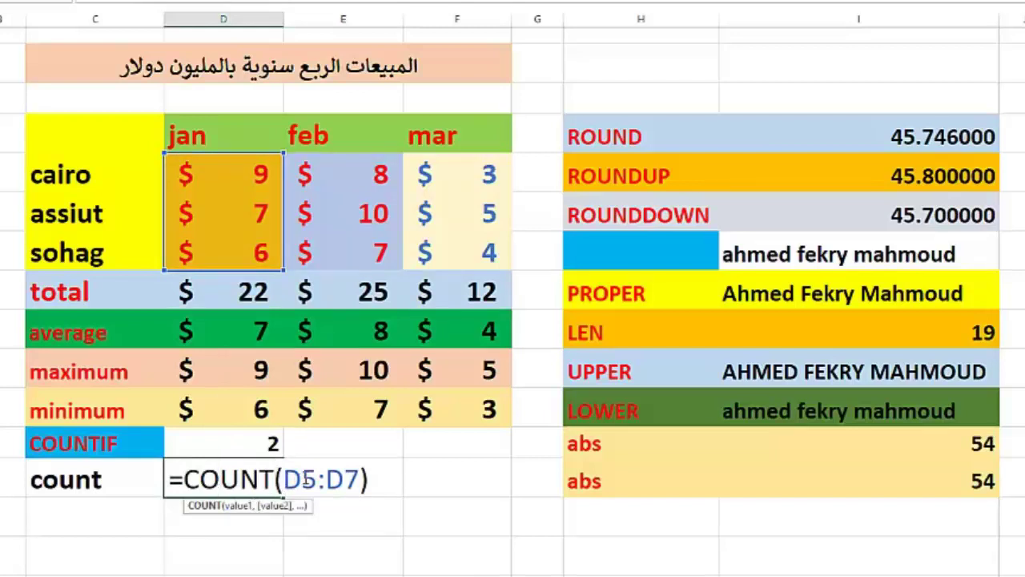
key("BackSpace")
type("4")
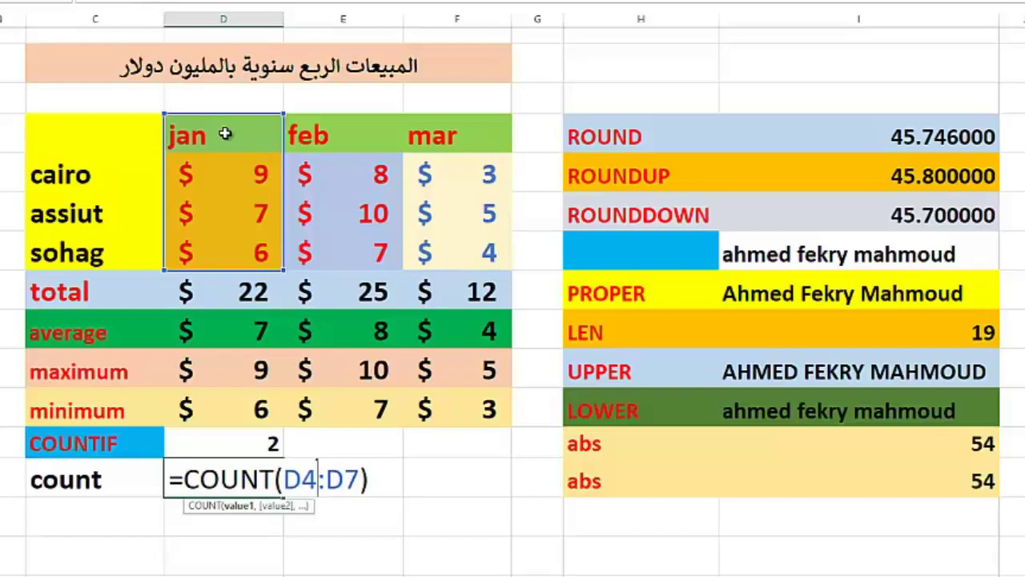
key("Return")
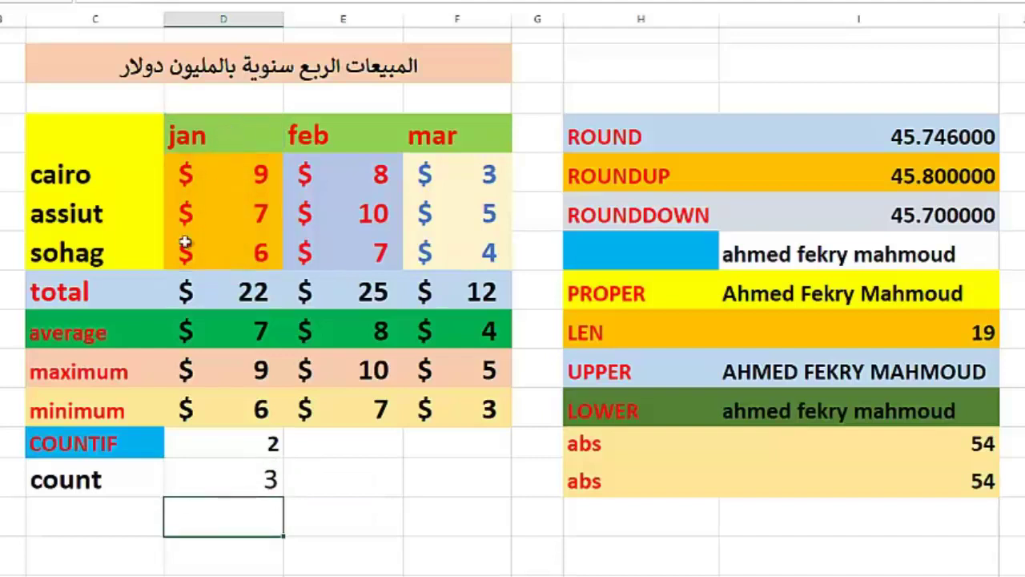
left_click(269, 479)
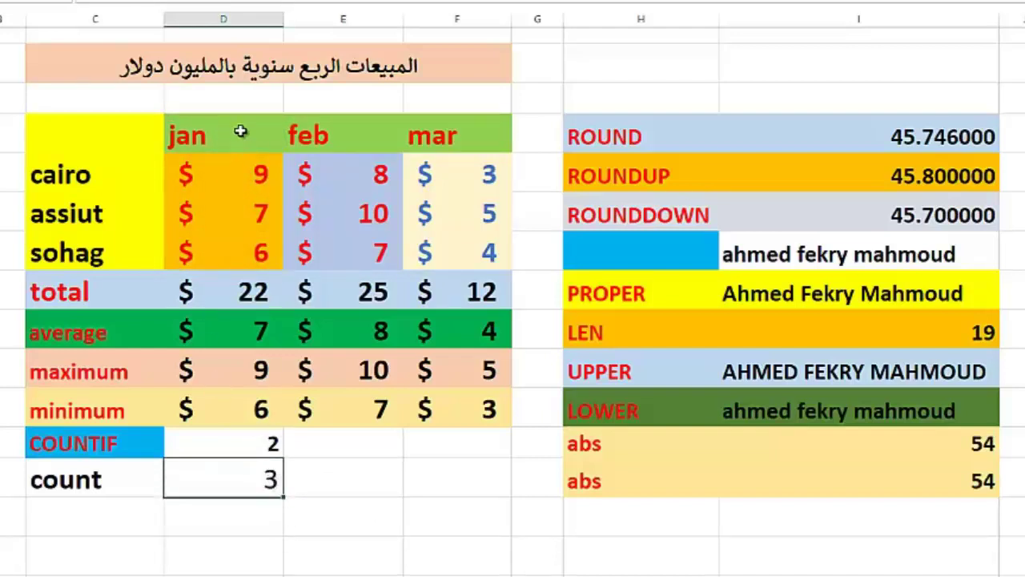
double_click(230, 472)
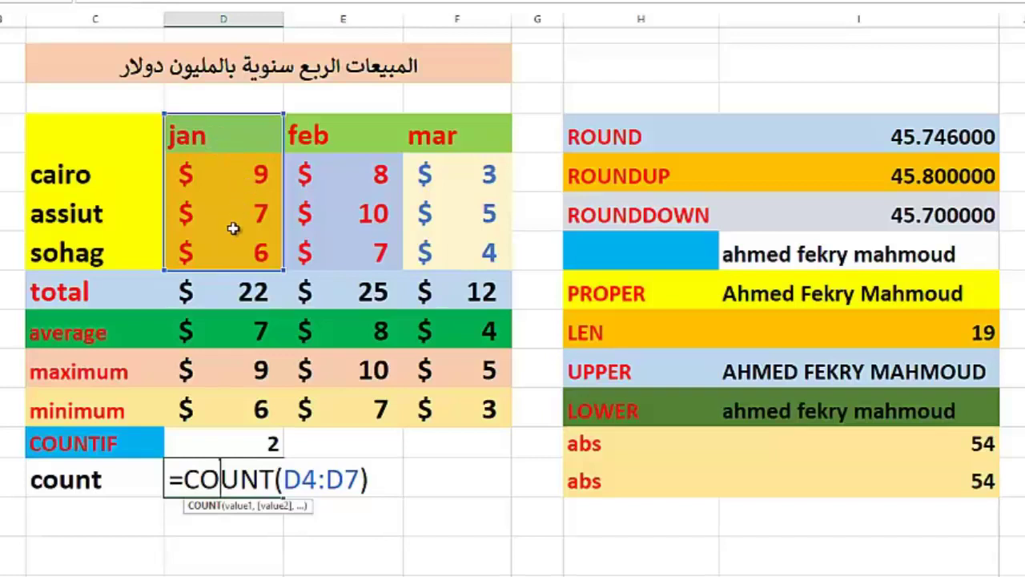
key("Return")
left_click(107, 481)
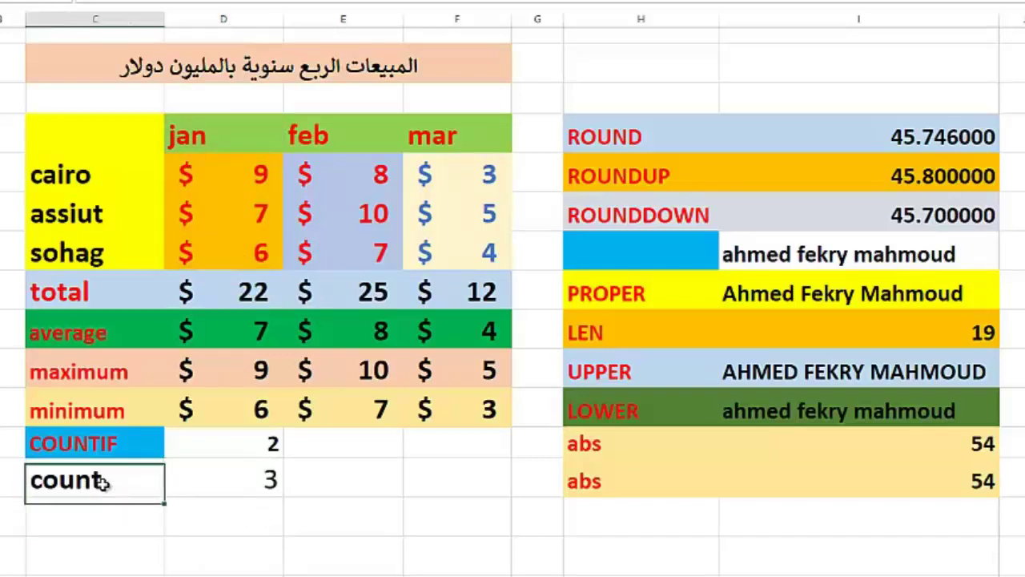
Step: Label C14 'counta' and enter =COUNTA(D4:D7) in D14, returning 4
key("Down")
type("counta")
left_click(206, 517)
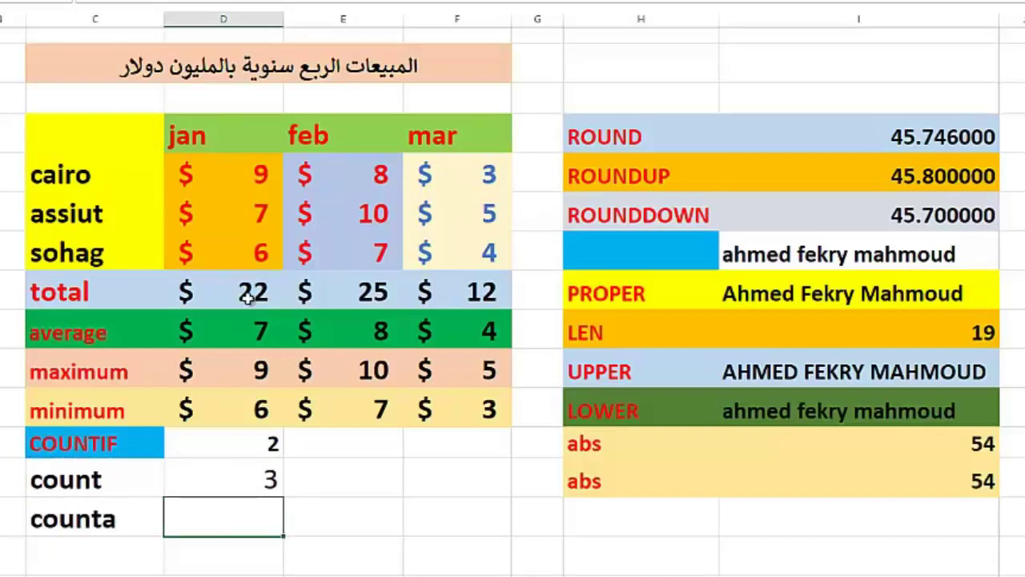
type("=counta(")
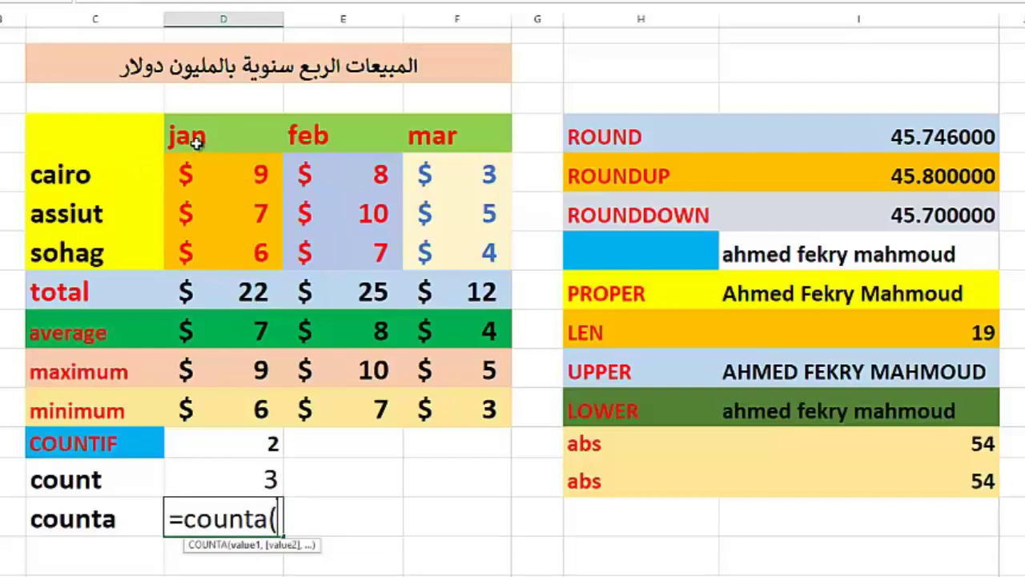
left_click_drag(200, 138, 192, 237)
type(")")
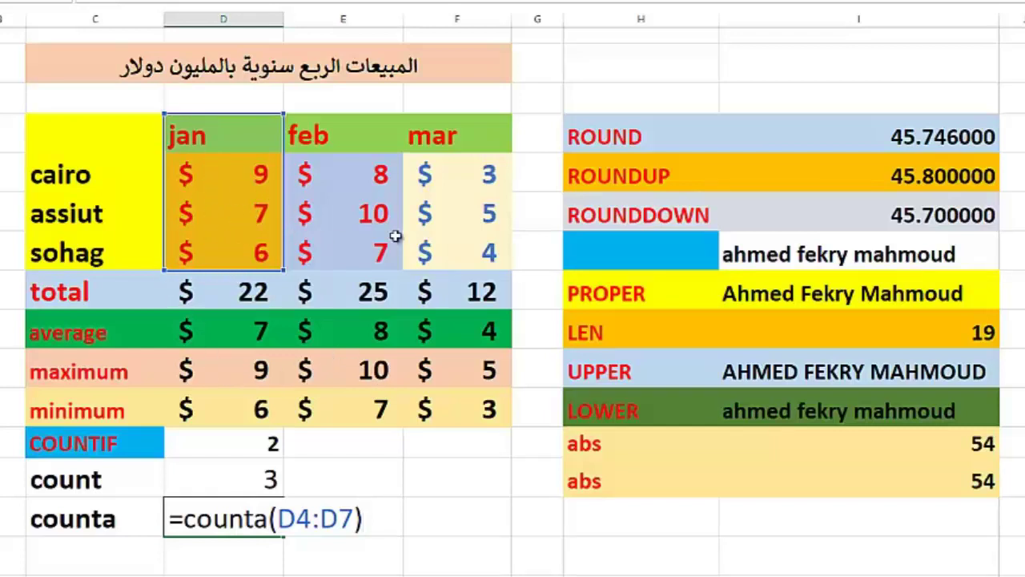
key("Return")
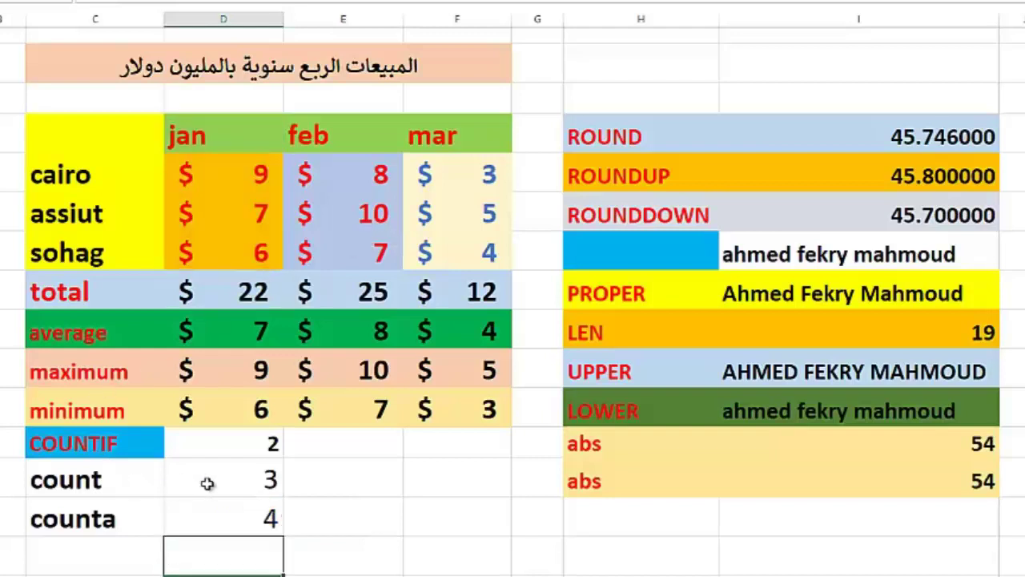
Step: Compare the COUNT and COUNTA formulas without changing either
double_click(206, 481)
left_click(207, 481)
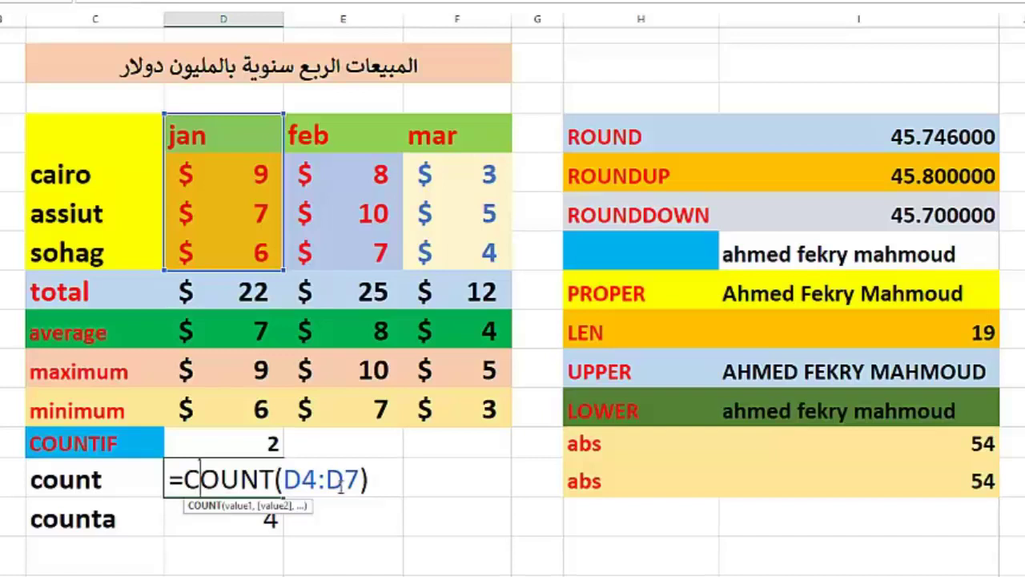
key("Escape")
double_click(249, 517)
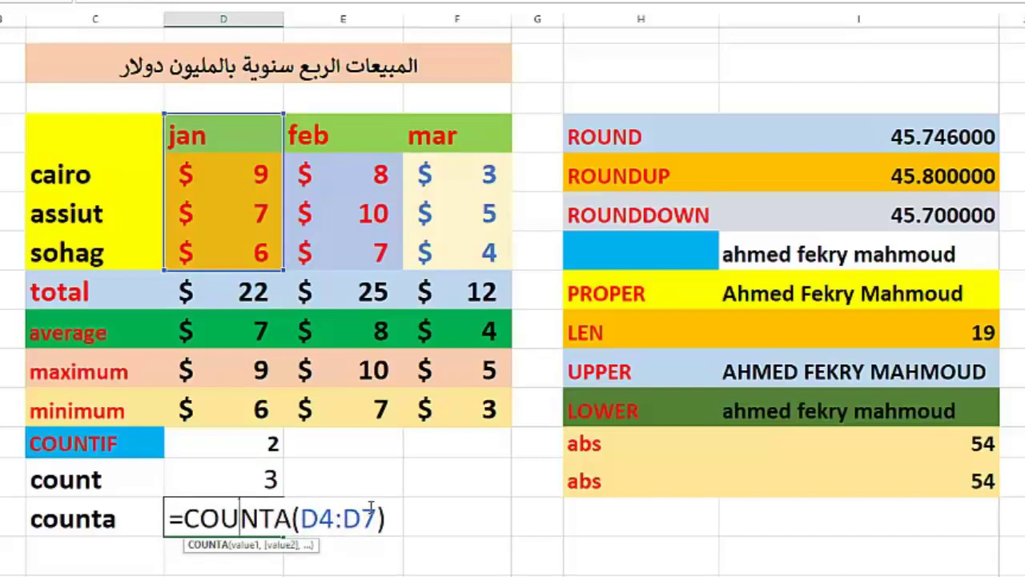
key("Return")
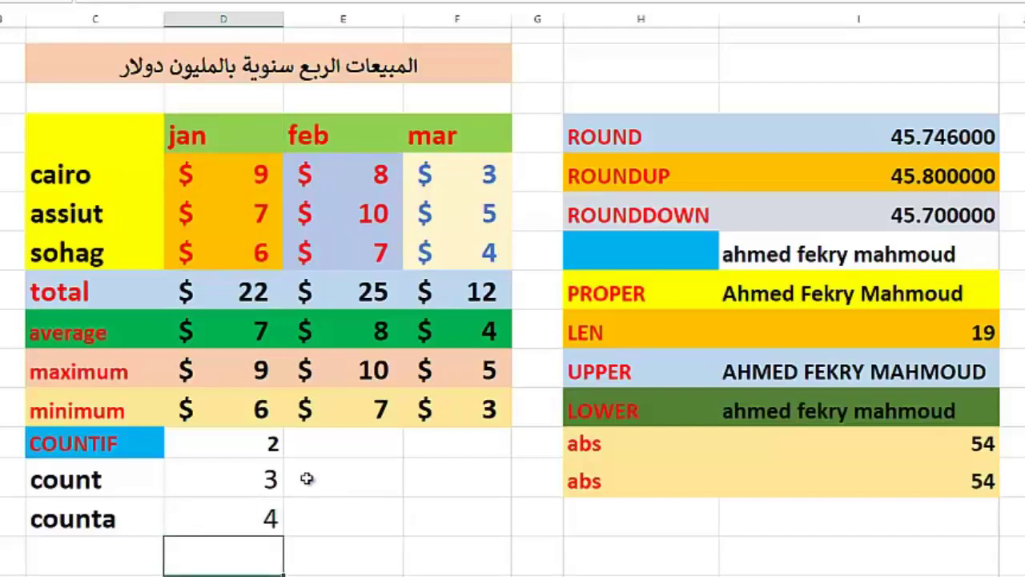
Step: Display the COUNTIF result's formula =COUNTIF(D5:F7,D6), cancelling the copied label first
left_click(96, 447)
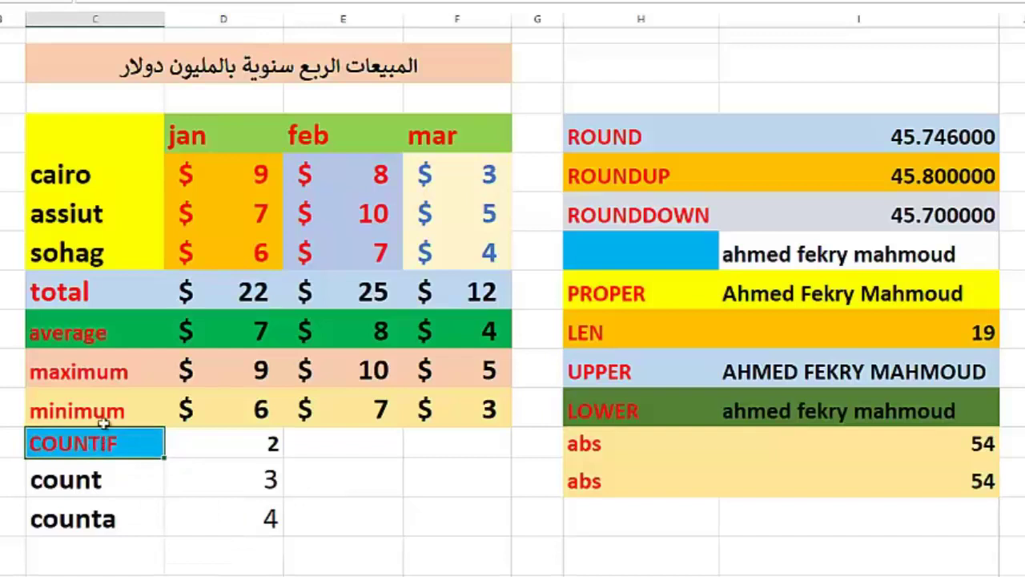
key("ctrl+c")
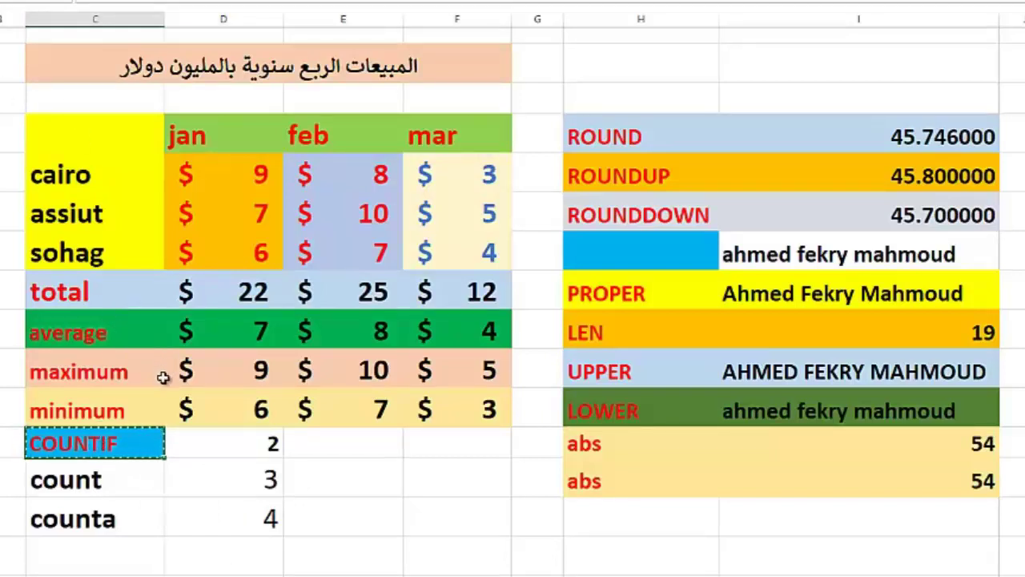
key("Escape")
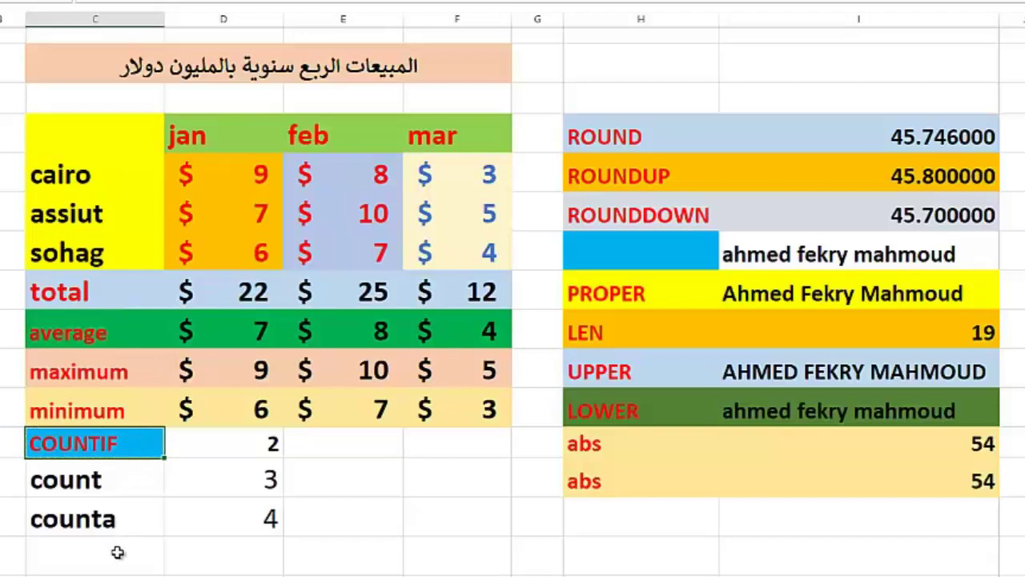
double_click(186, 446)
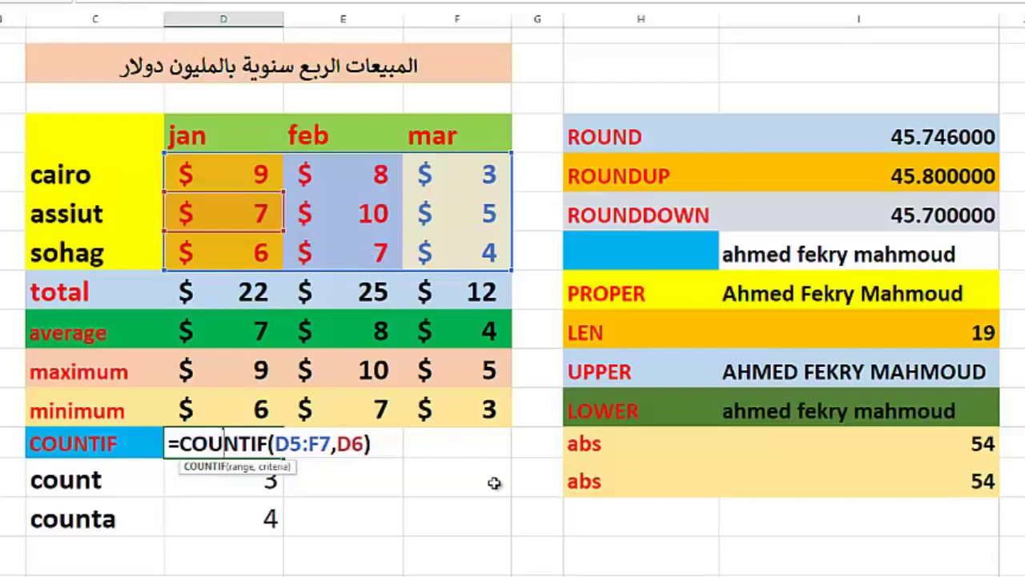
Step: Change cairo's mar and feb sales to 7 and check the COUNTIF result
key("Return")
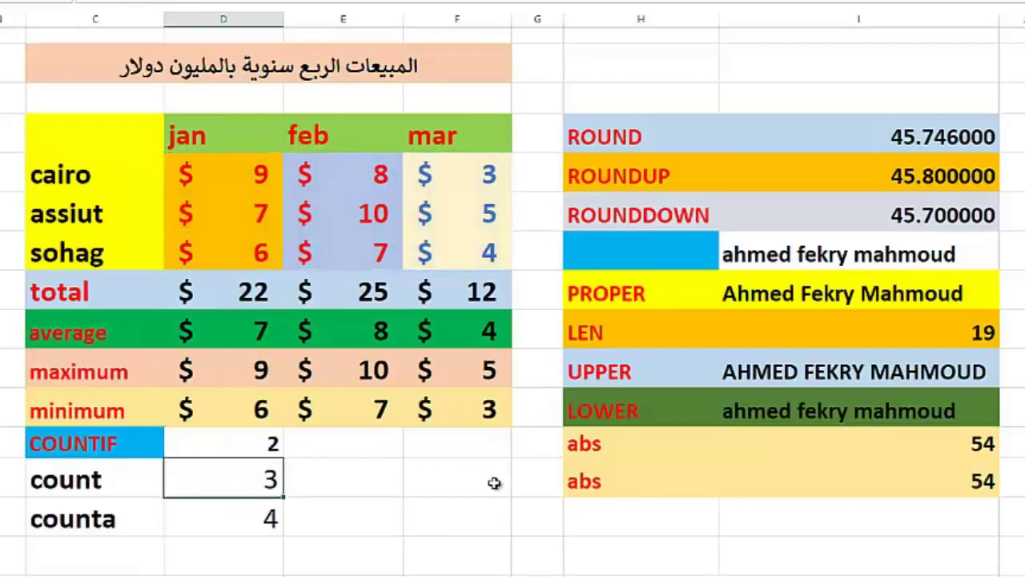
left_click(264, 446)
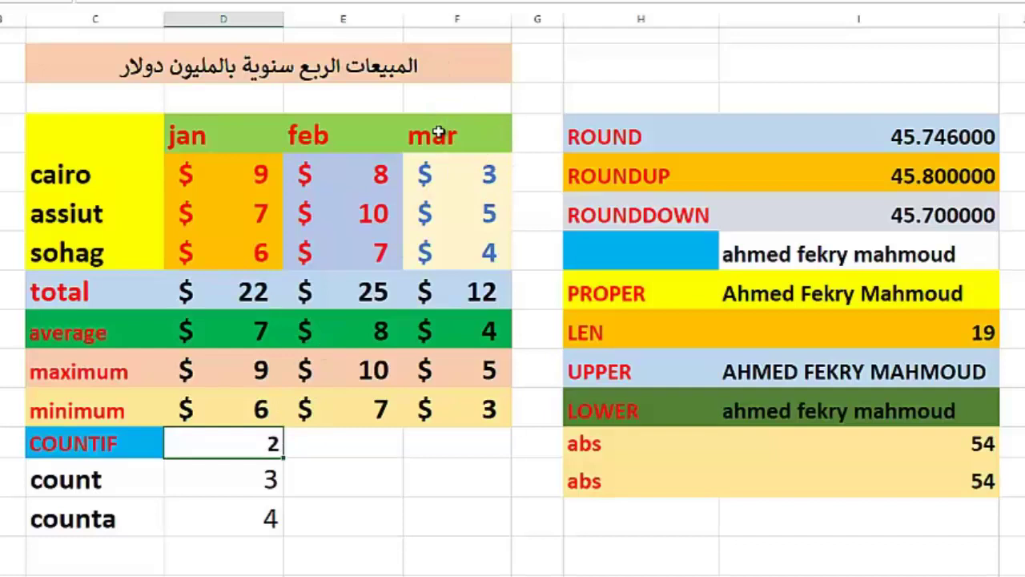
left_click(481, 181)
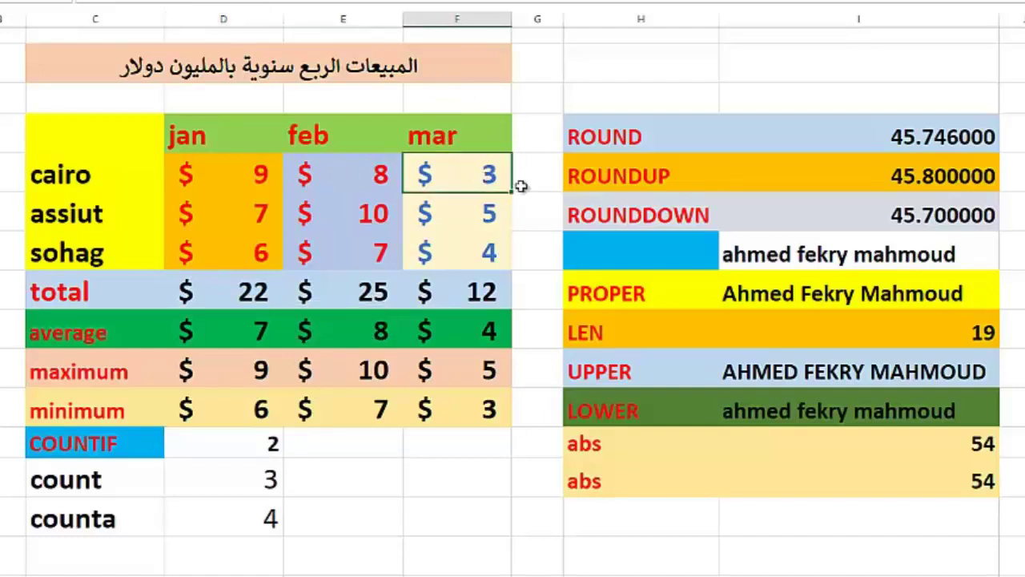
type("7")
key("Return")
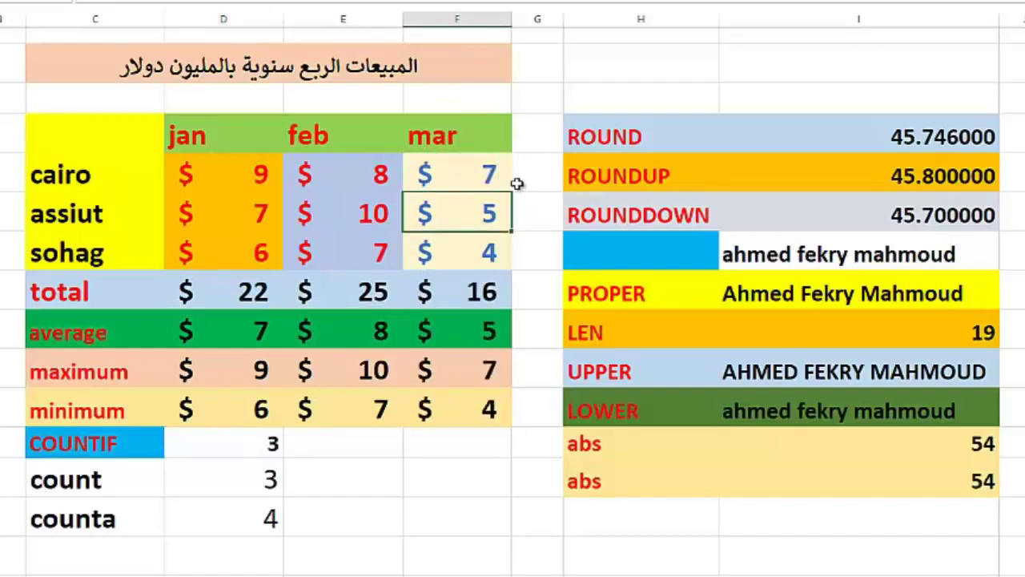
left_click(272, 443)
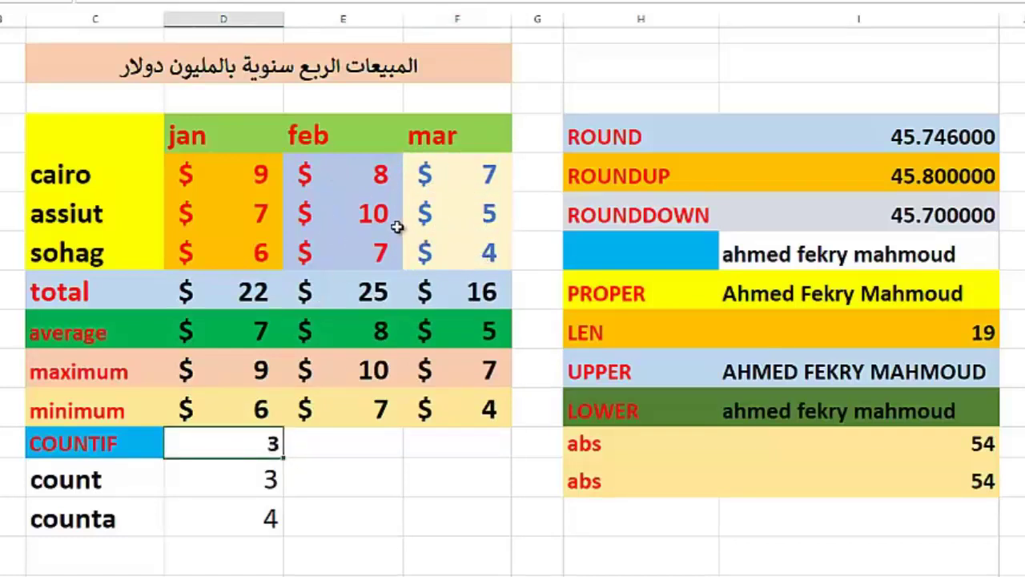
left_click(374, 170)
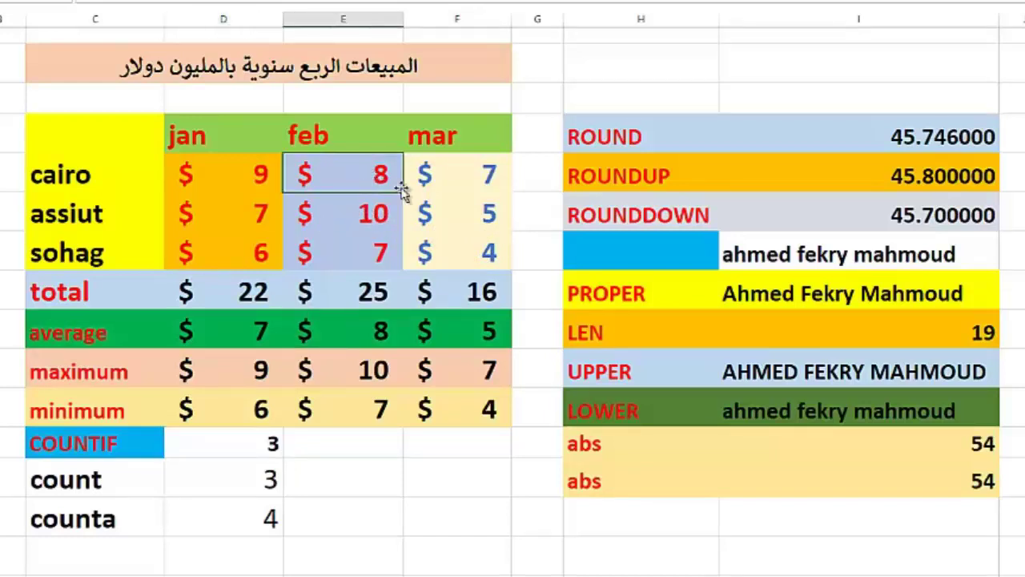
type("7")
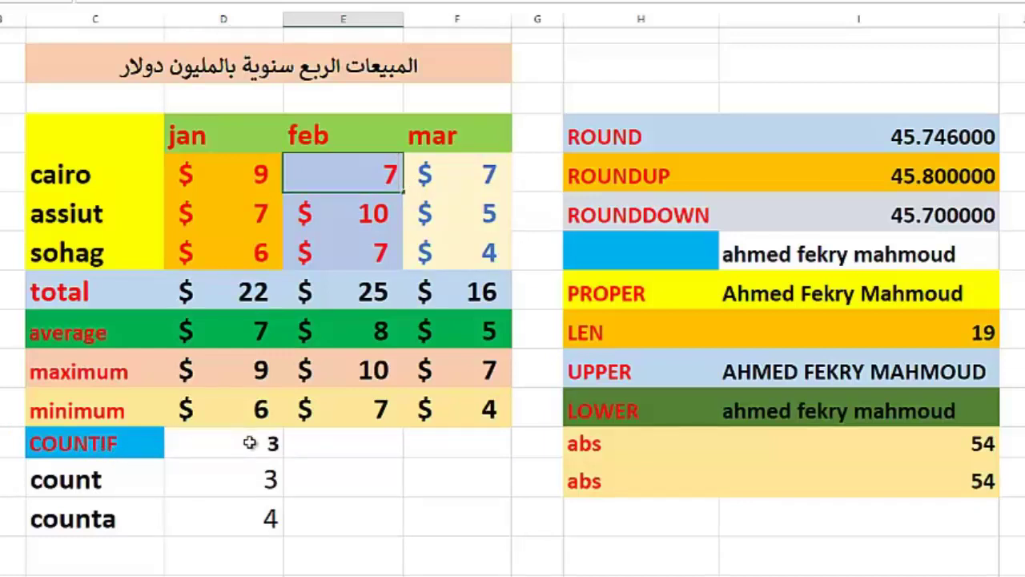
key("Return")
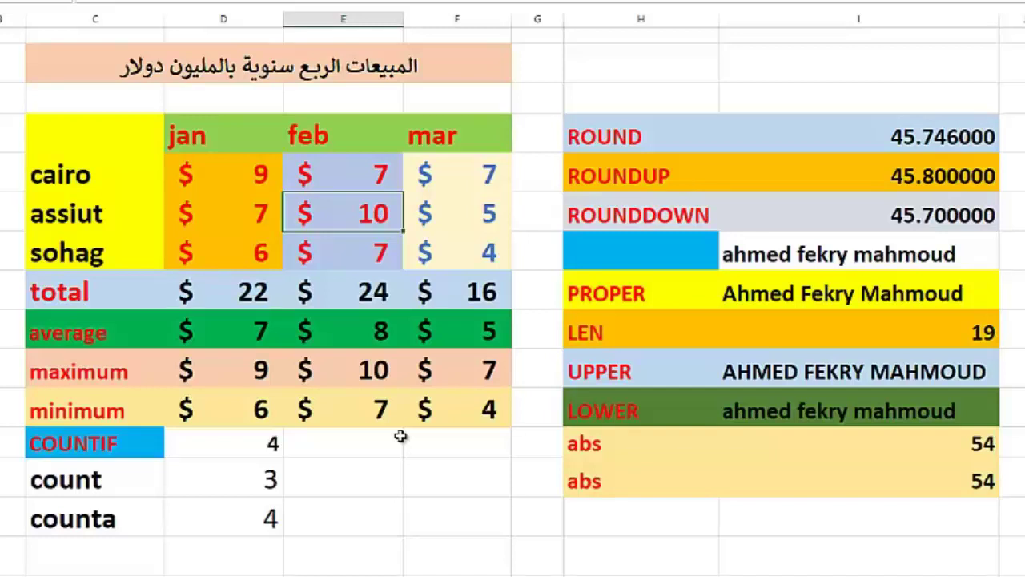
Step: Inspect the ROUND formula, highlighting the function name and the number 45.7463
left_click(609, 141)
left_click(809, 138)
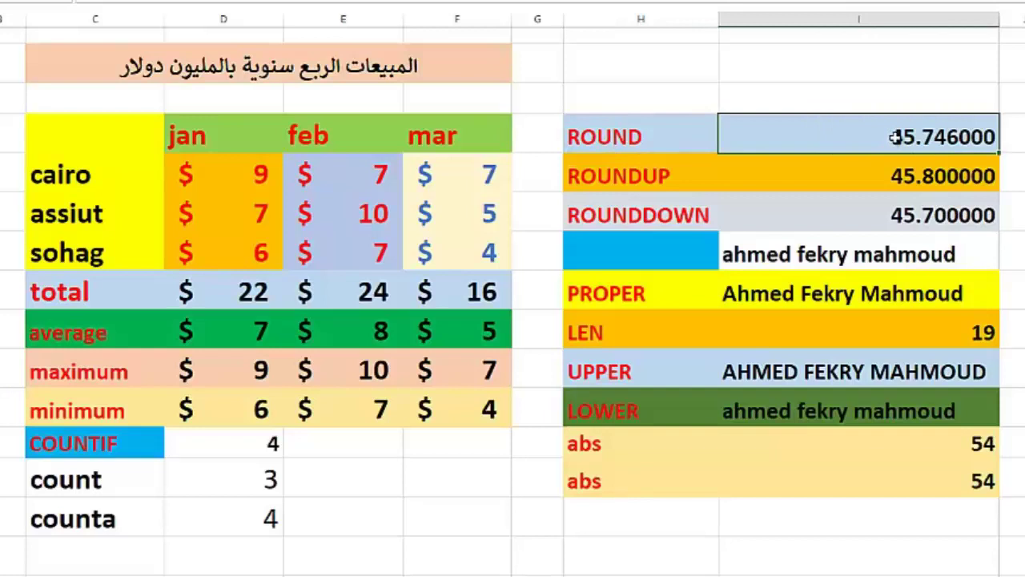
double_click(896, 137)
left_click(827, 141)
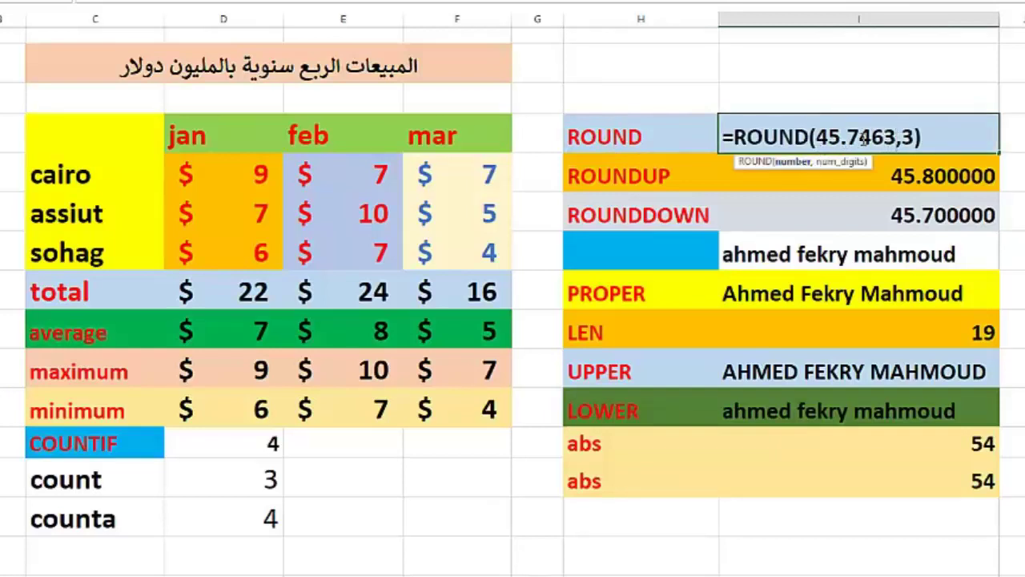
left_click(897, 138)
left_click_drag(735, 137, 808, 137)
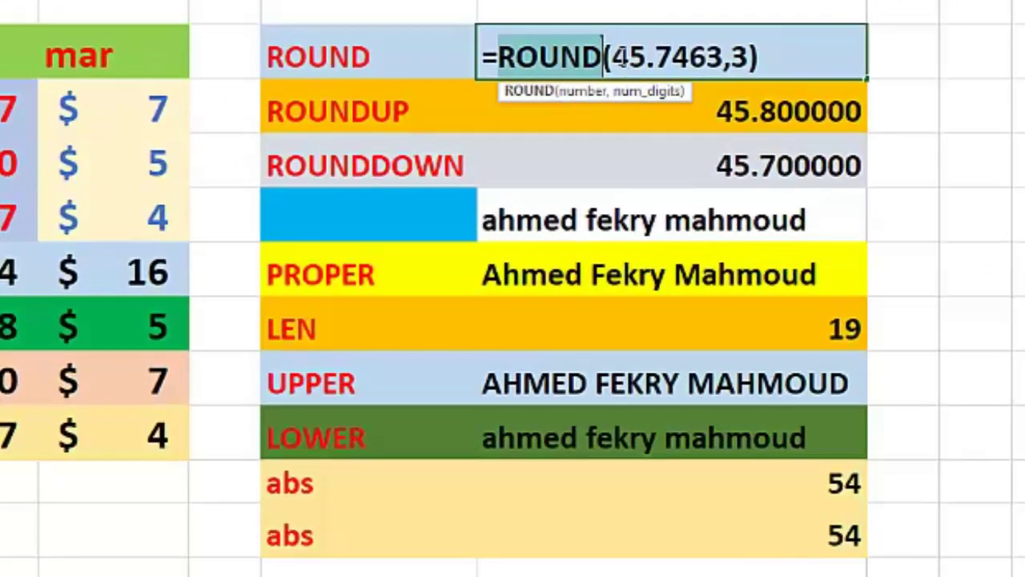
left_click_drag(622, 58, 719, 52)
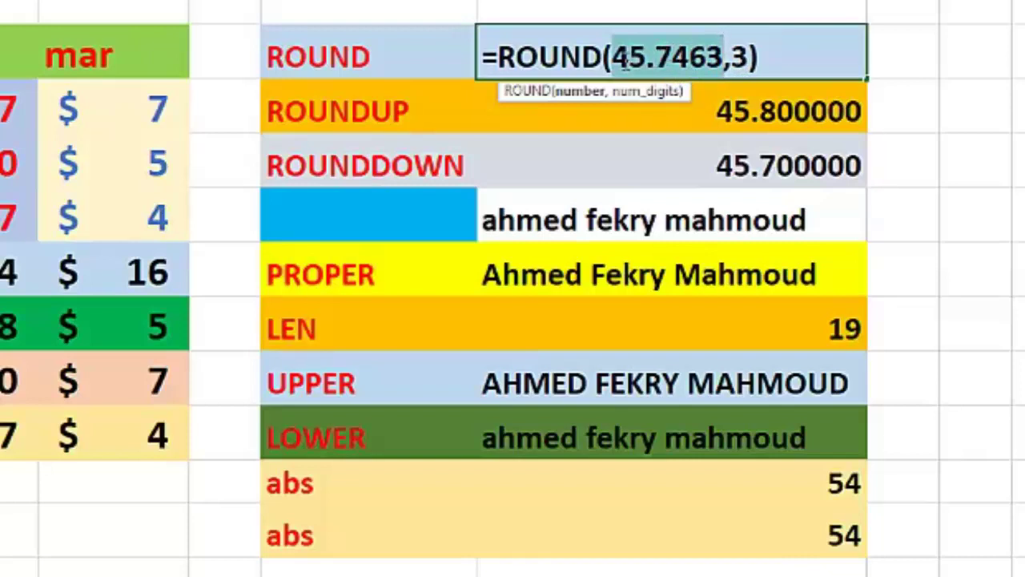
left_click_drag(623, 62, 709, 58)
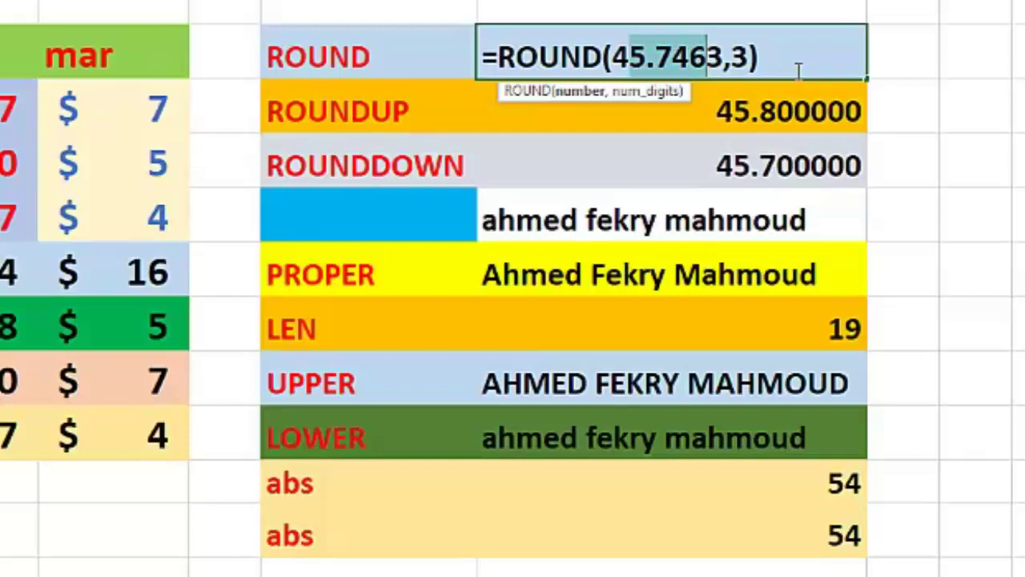
key("Return")
Step: Change the ROUND formula's digit count from 3 to 2
left_click(700, 52)
double_click(700, 52)
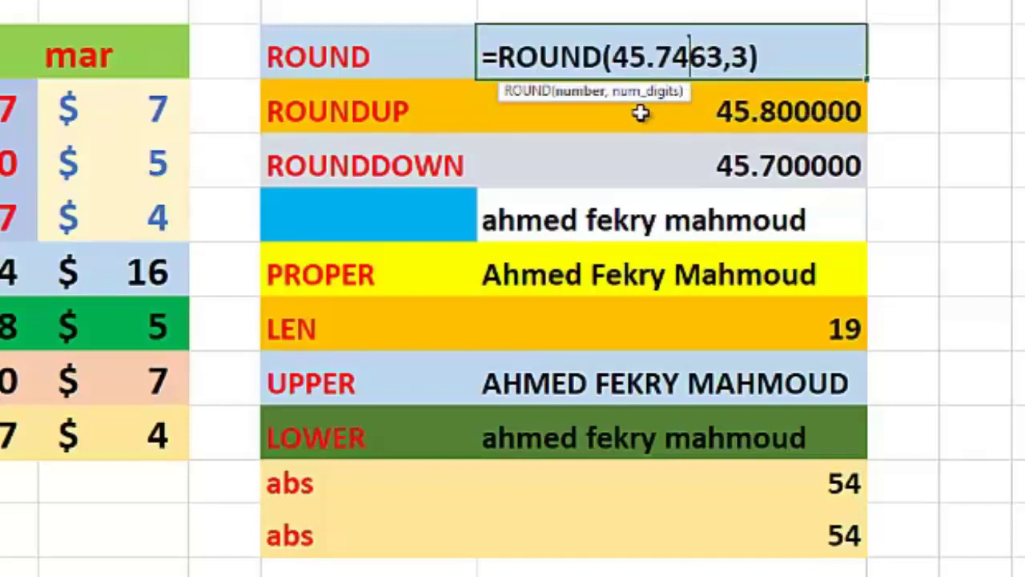
double_click(734, 58)
type("2")
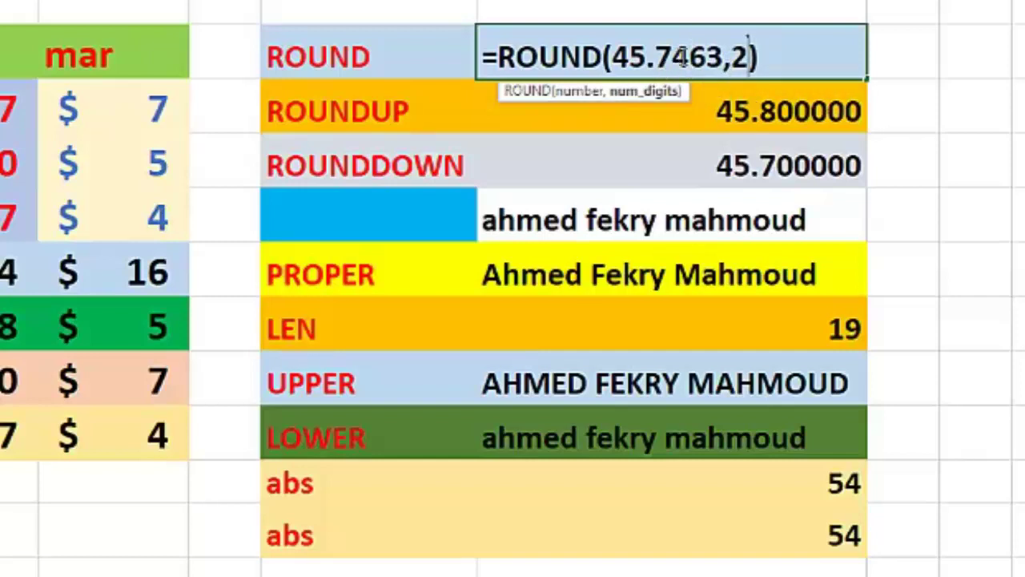
mouse_move(686, 56)
left_mouse_down()
mouse_move(658, 60)
mouse_move(694, 58)
left_mouse_up()
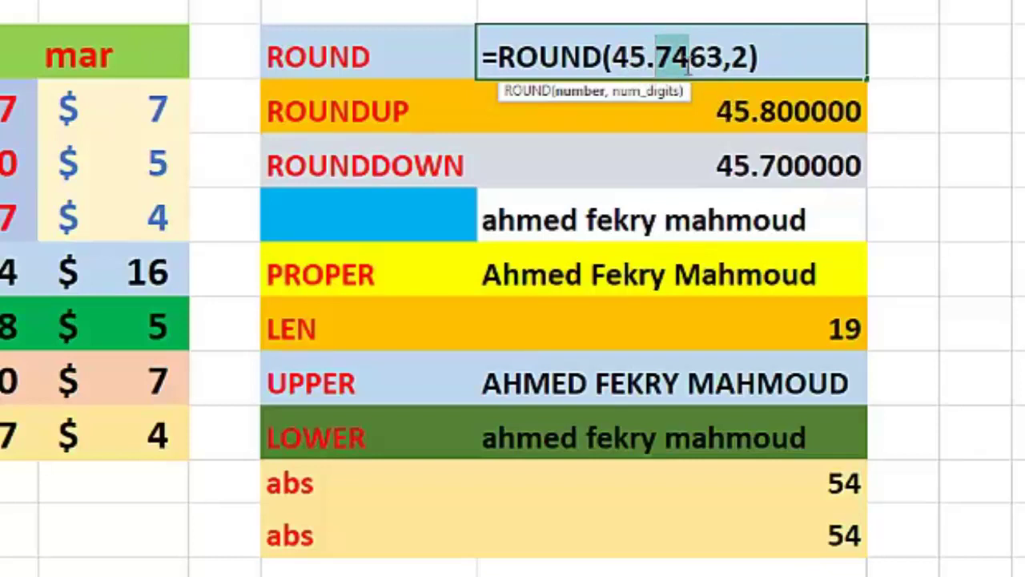
key("Return")
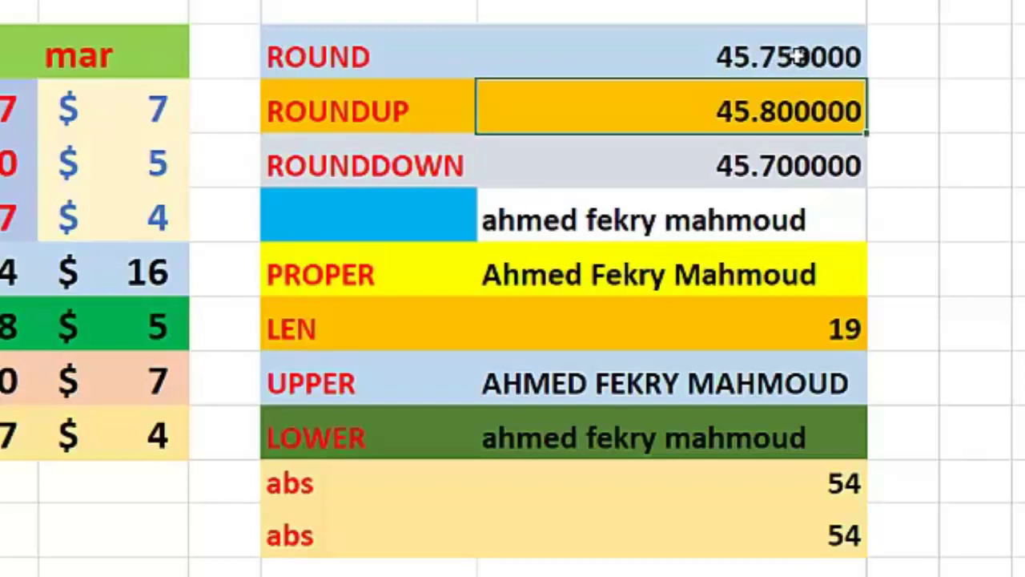
Step: Change the digit count to 1 so =ROUND(45.7463,1) gives 45.700000
double_click(773, 56)
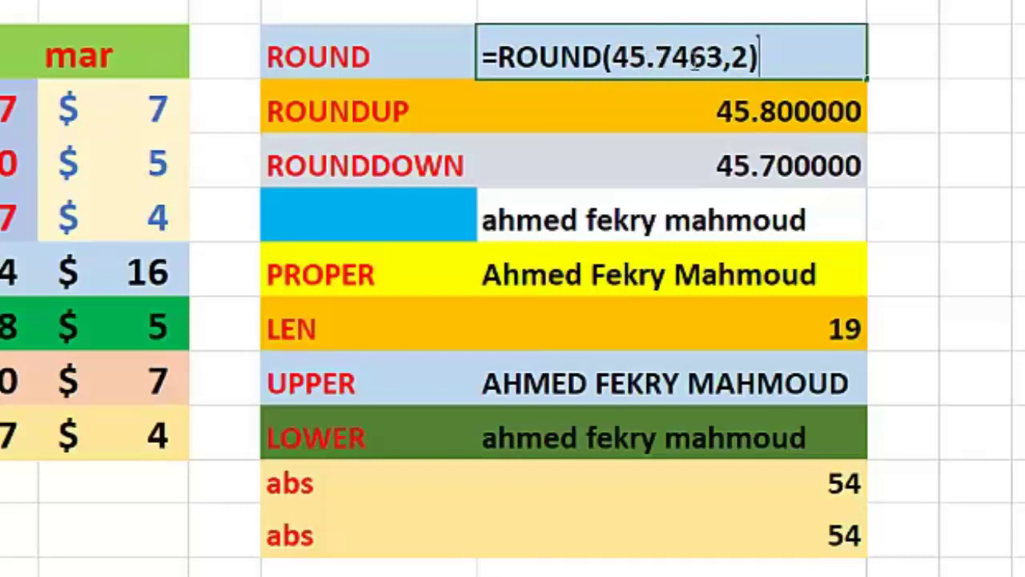
left_click(732, 56)
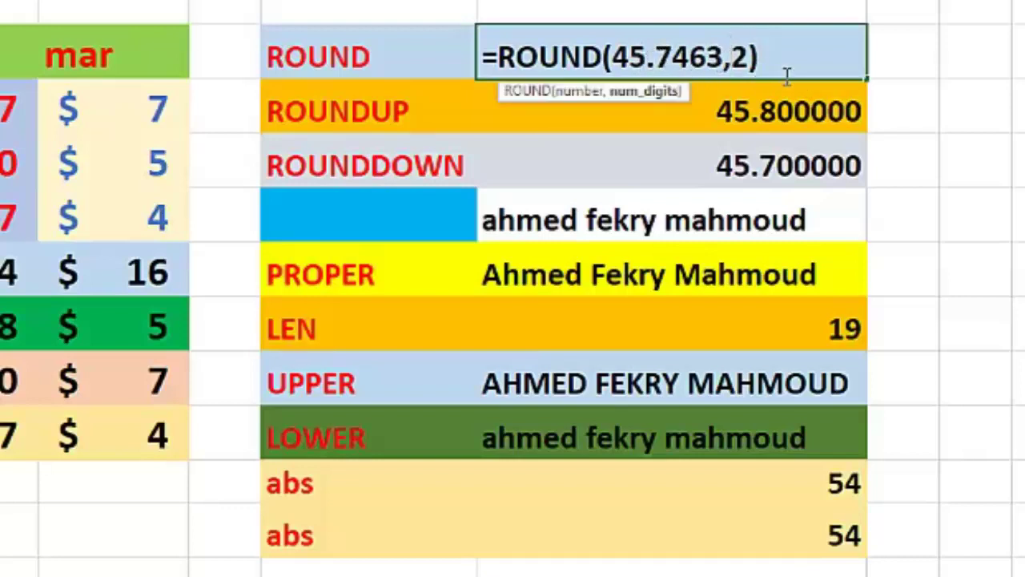
key("Delete")
type("1")
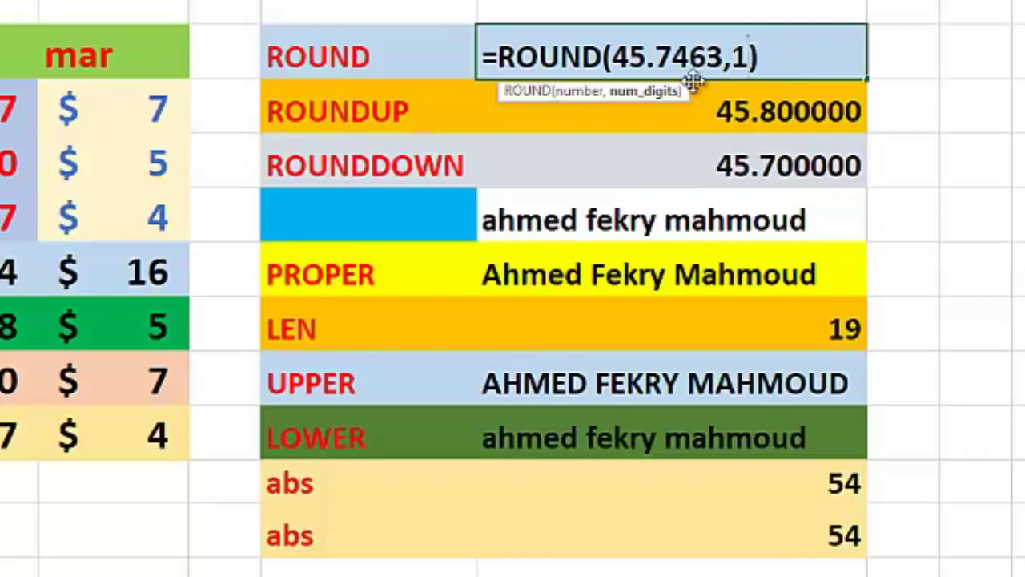
left_click_drag(673, 54, 686, 53)
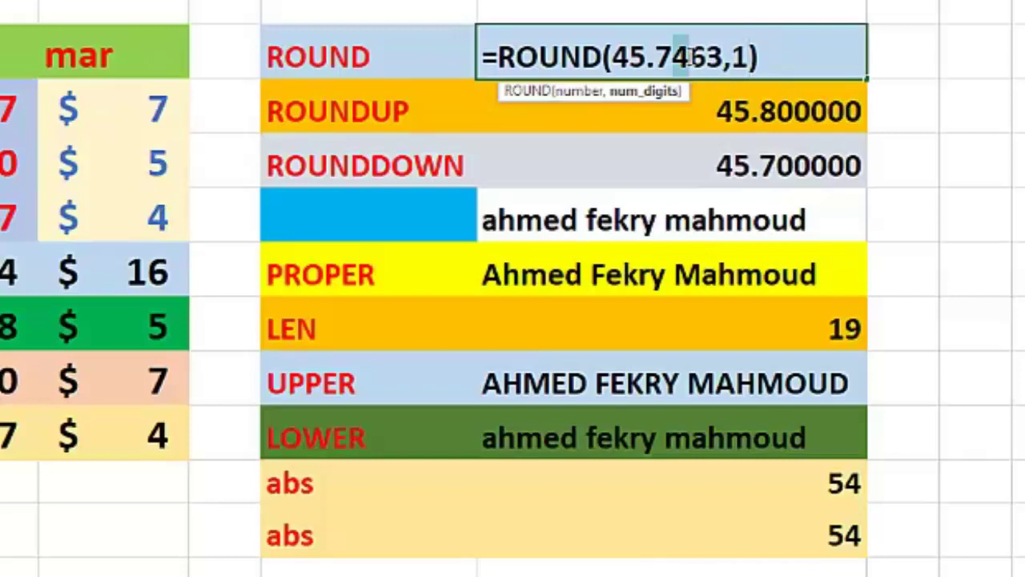
left_click(687, 54)
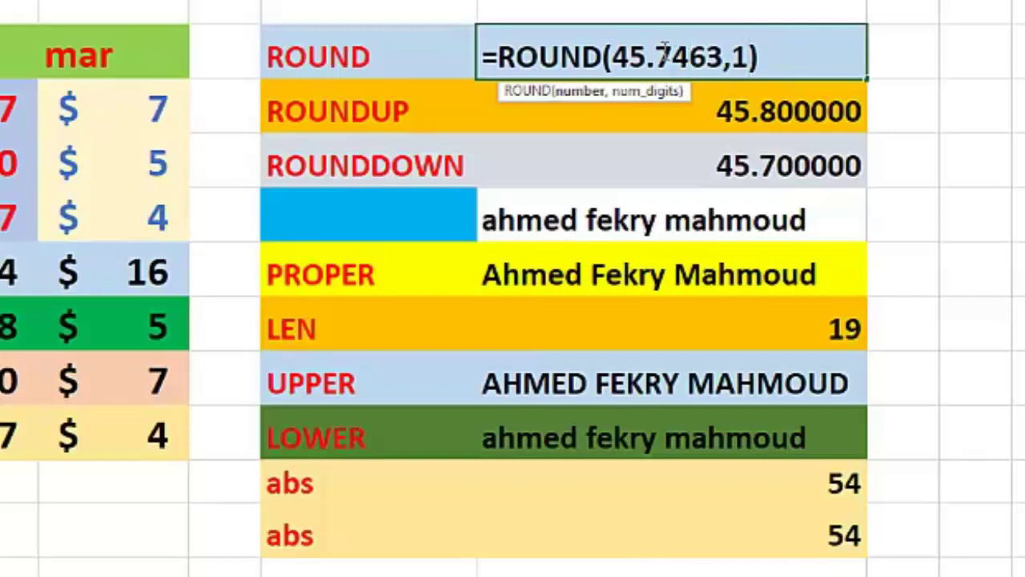
left_click_drag(654, 55, 672, 54)
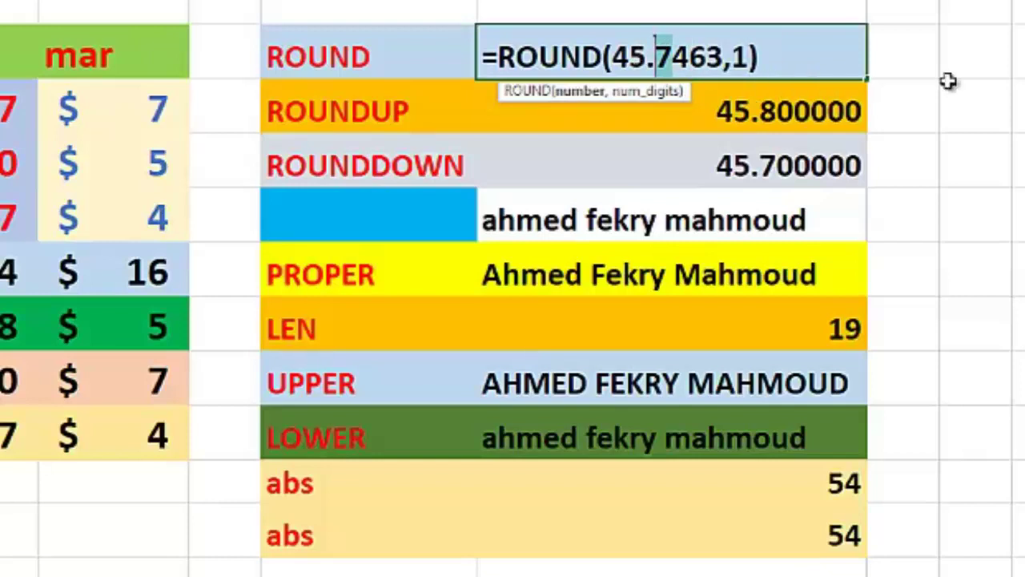
key("Return")
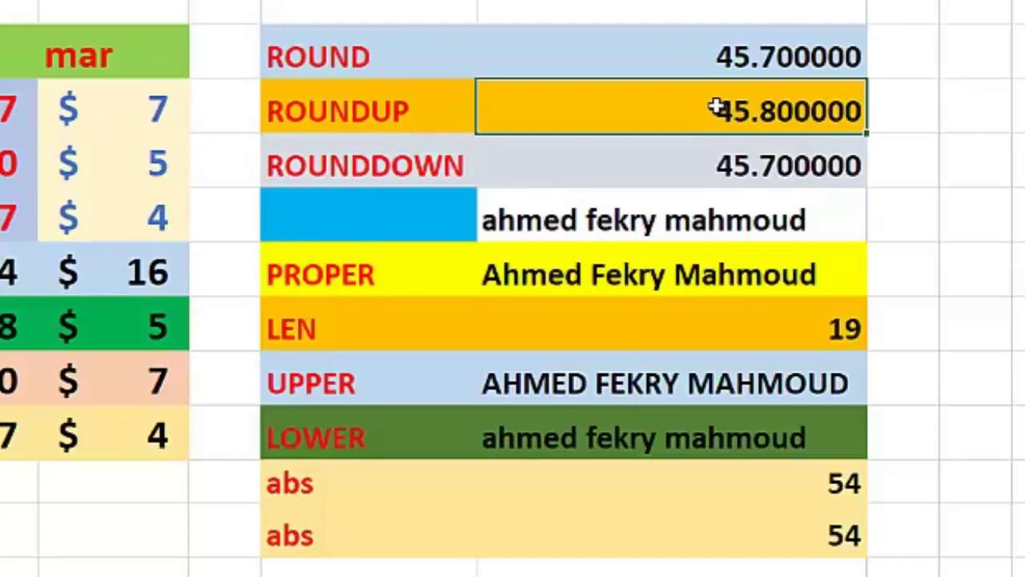
double_click(715, 109)
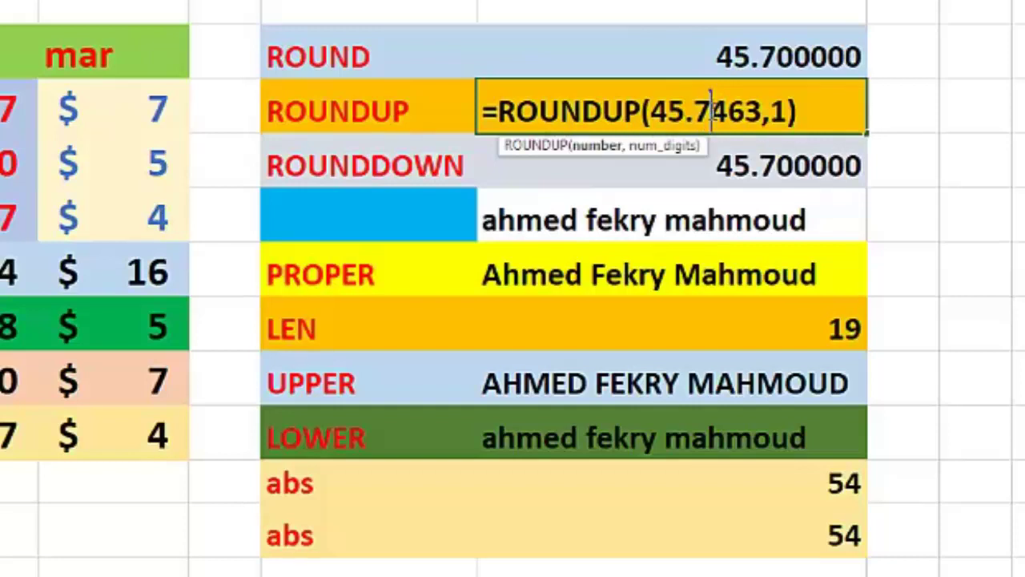
left_click(718, 112)
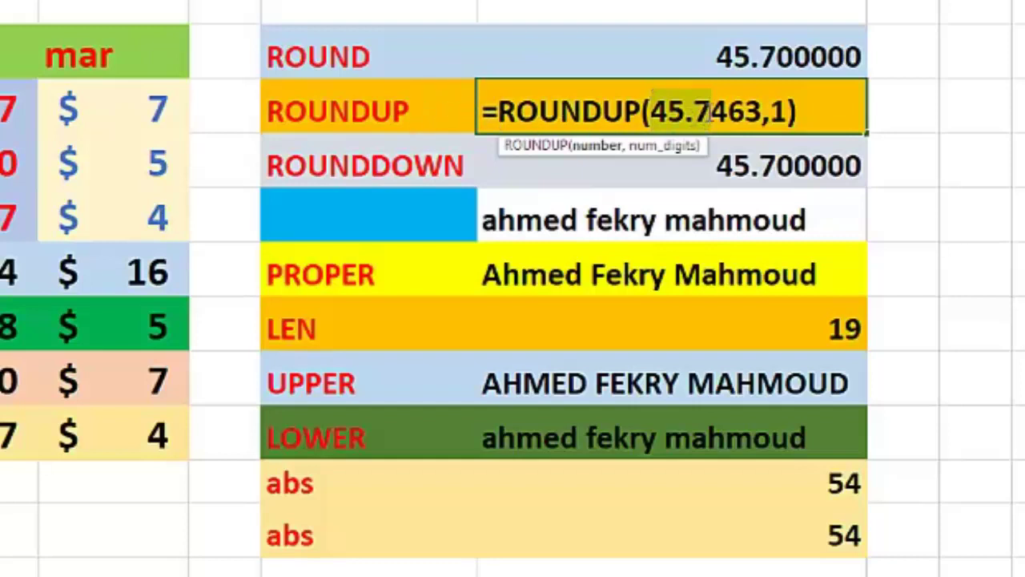
left_click(721, 112)
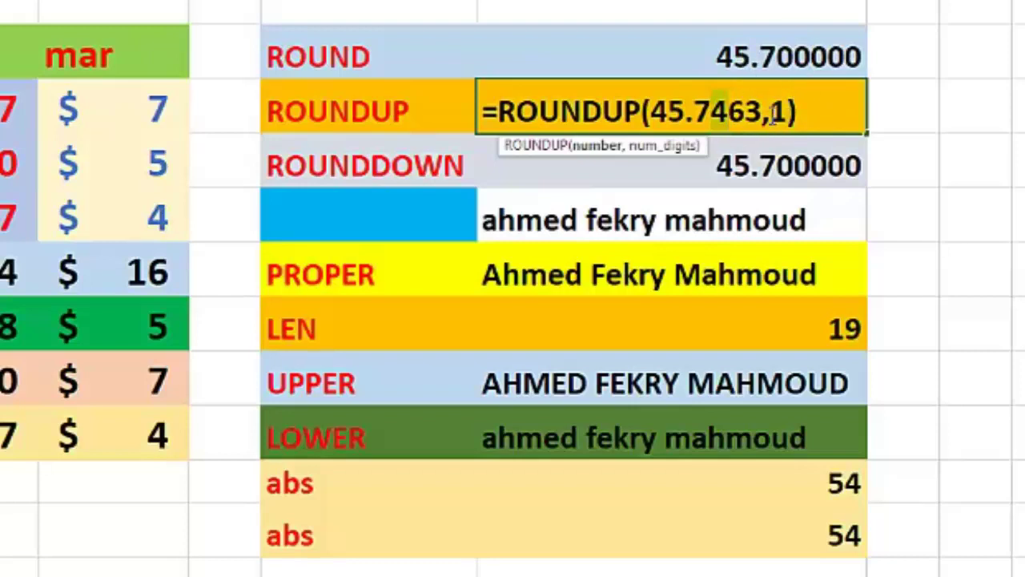
left_click_drag(790, 110, 762, 113)
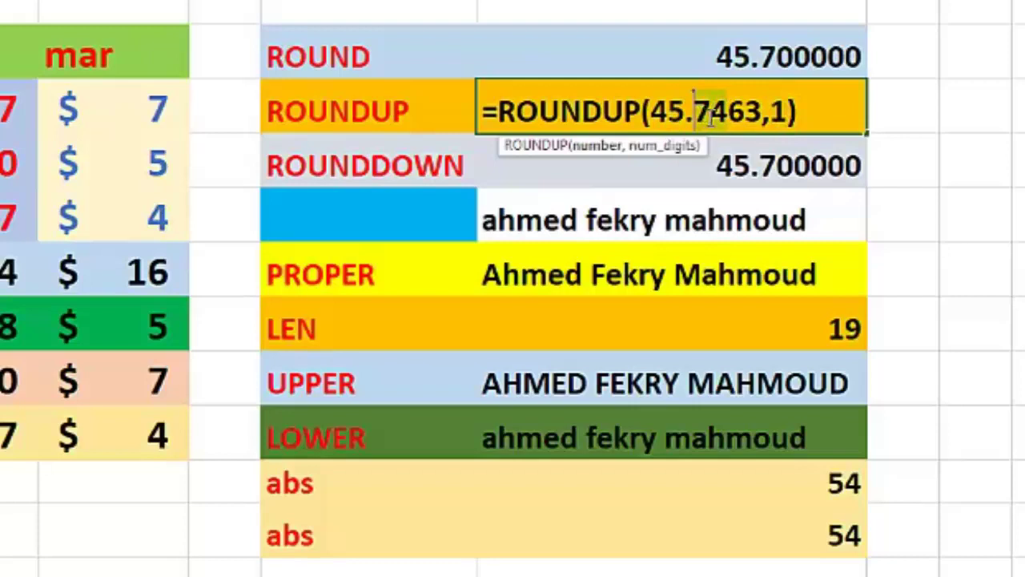
key("Return")
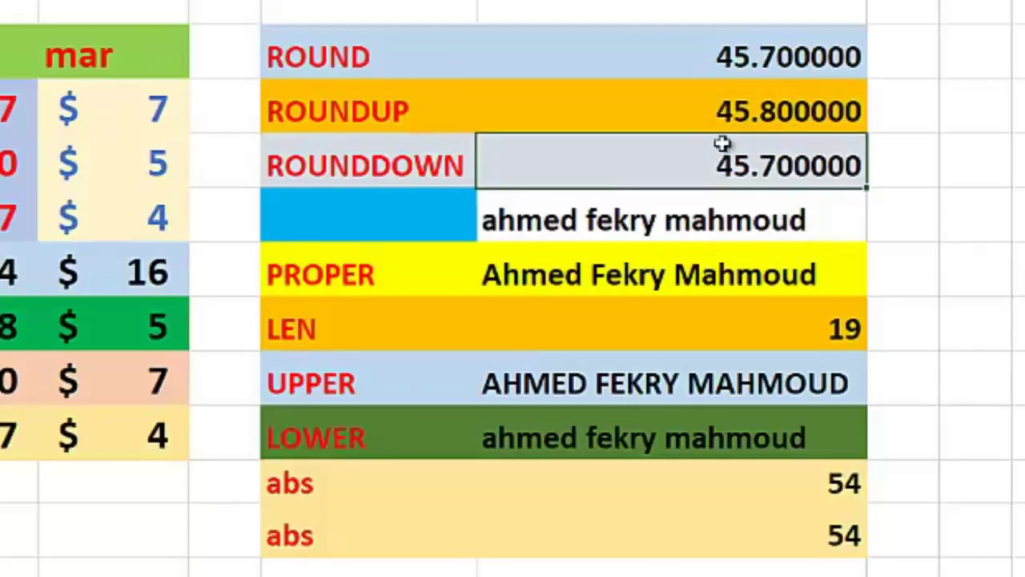
Step: Commit =ROUNDDOWN(45.7463,1) showing 45.700000 and minimize the meeting window
double_click(707, 166)
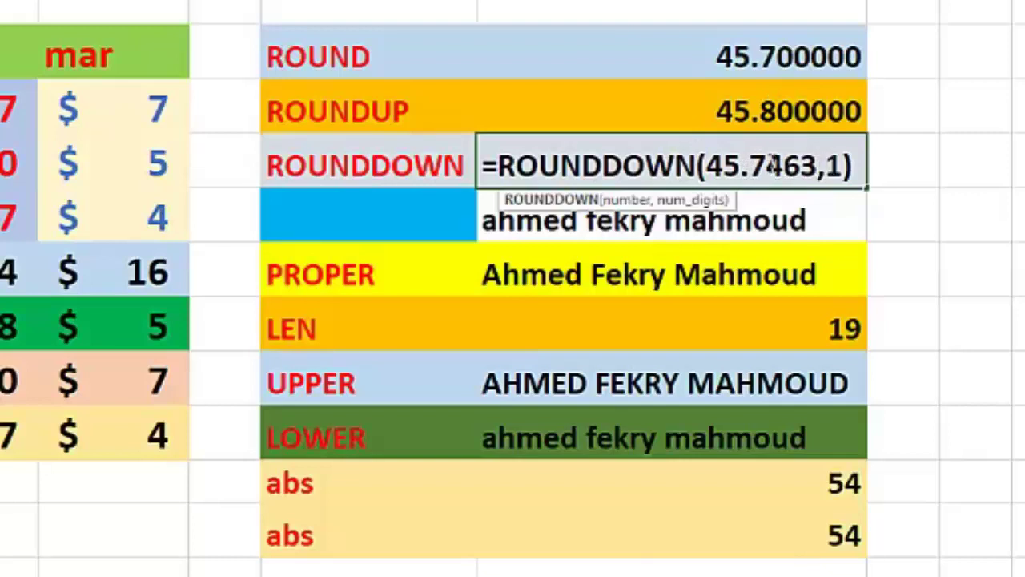
left_click_drag(778, 164, 747, 164)
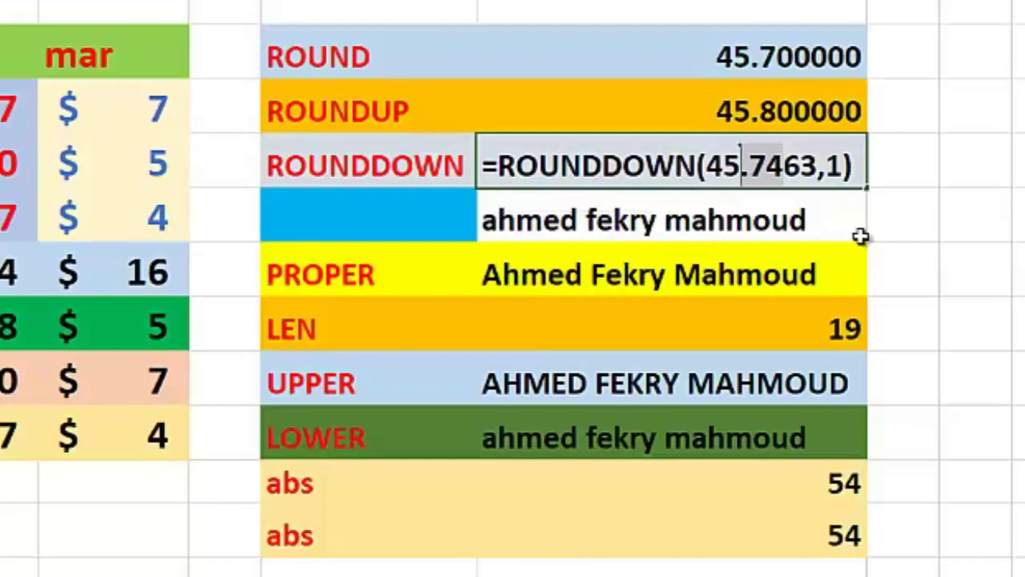
key("Return")
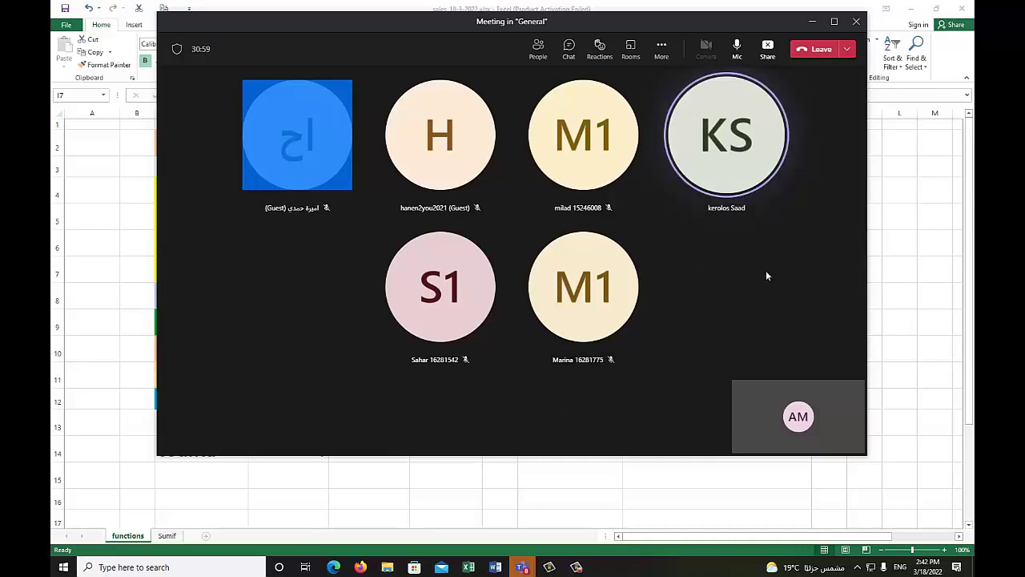
left_click(813, 26)
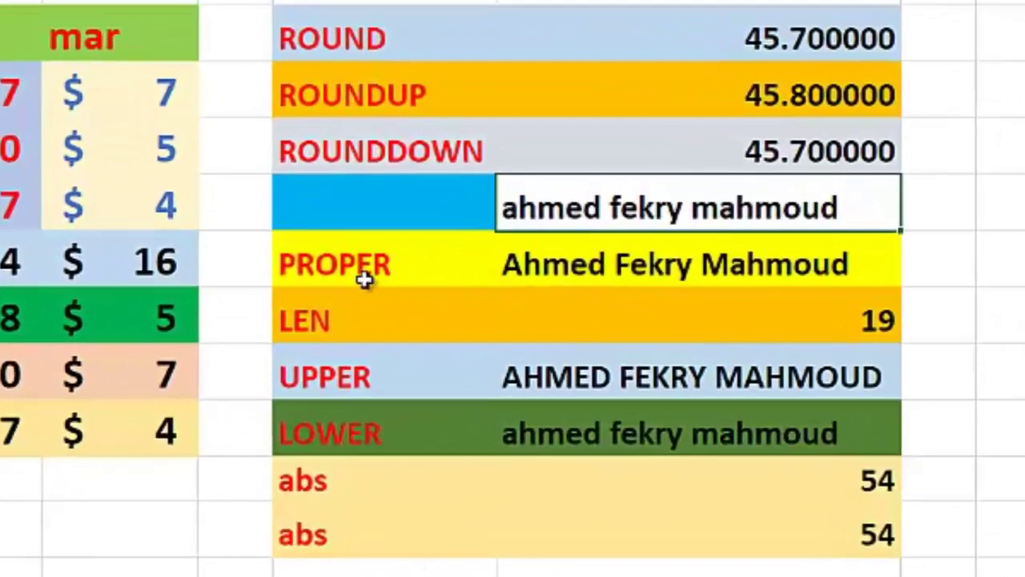
Step: Review =PROPER(I7), move the meeting window aside, and commit it to capitalise the name
left_click(352, 272)
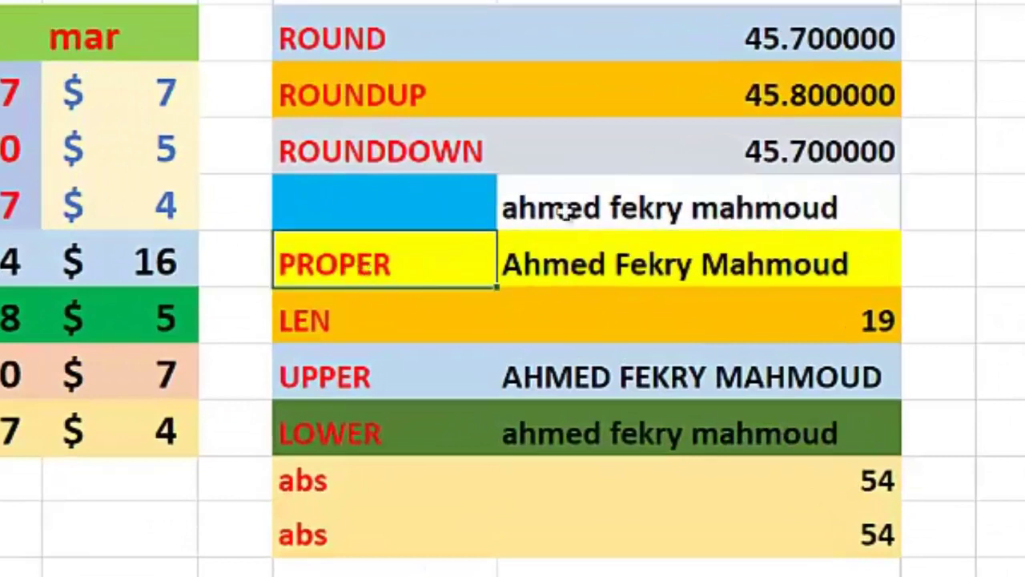
double_click(588, 264)
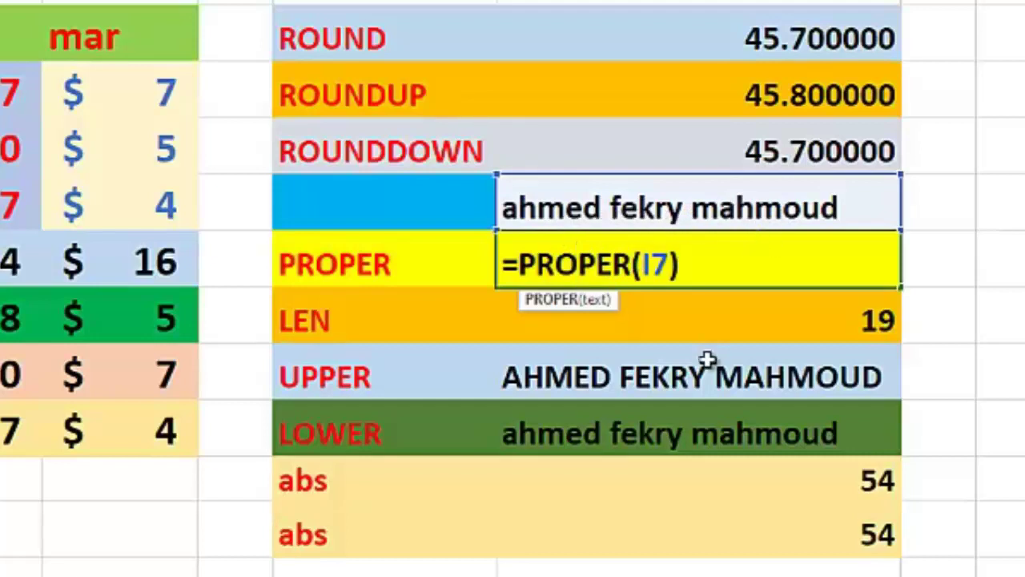
key("Left")
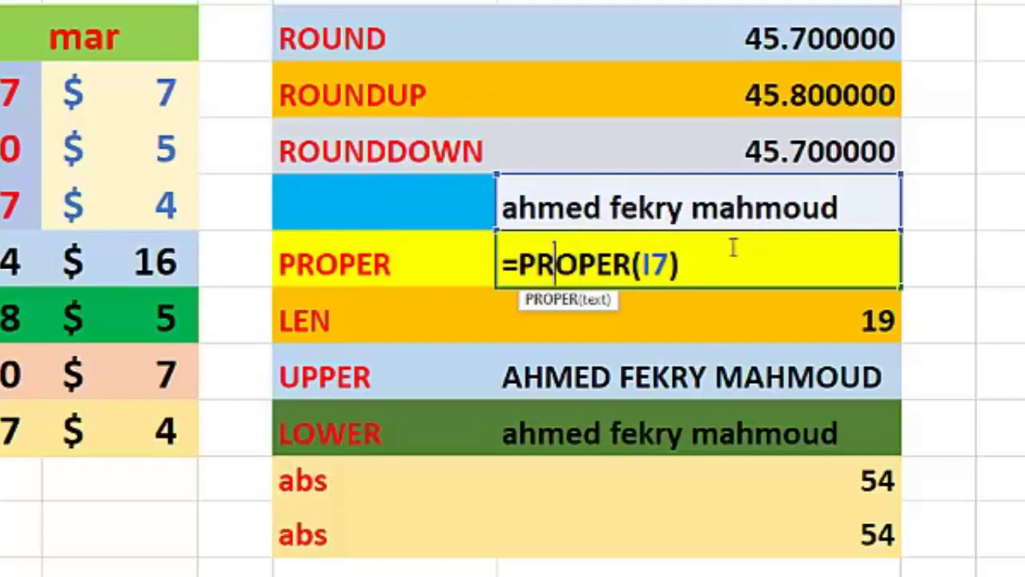
key("alt+Tab")
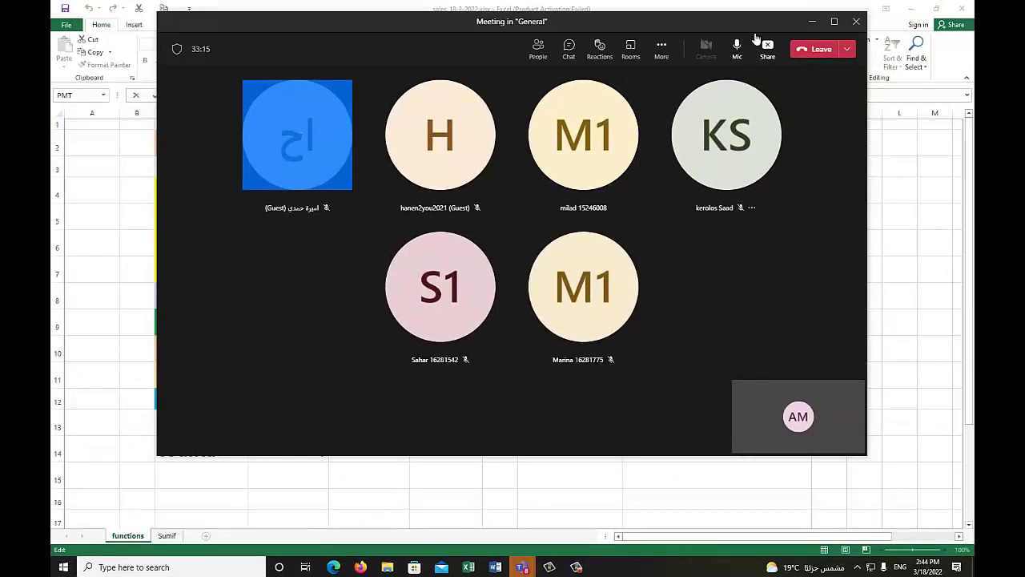
left_click(813, 27)
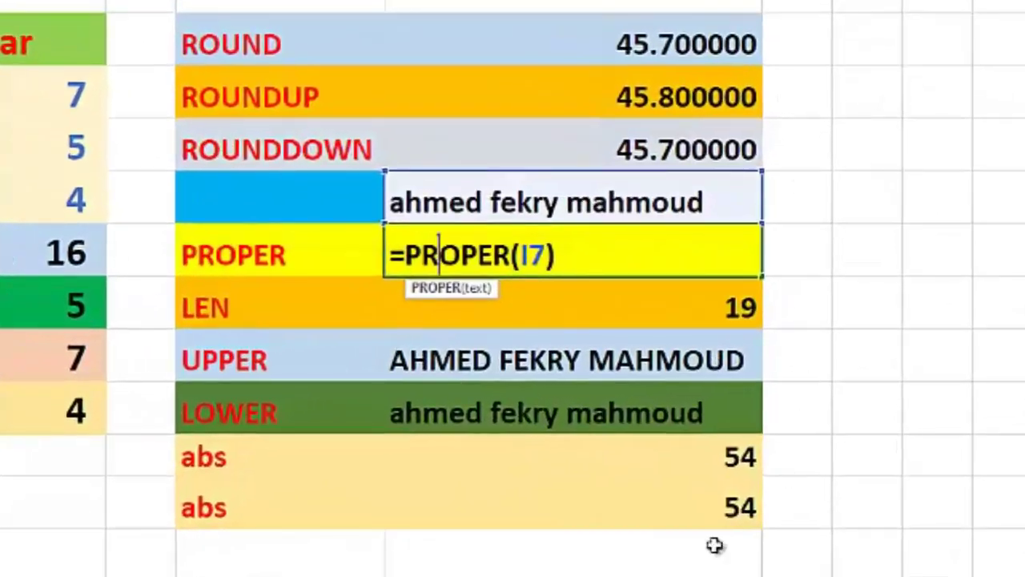
key("Return")
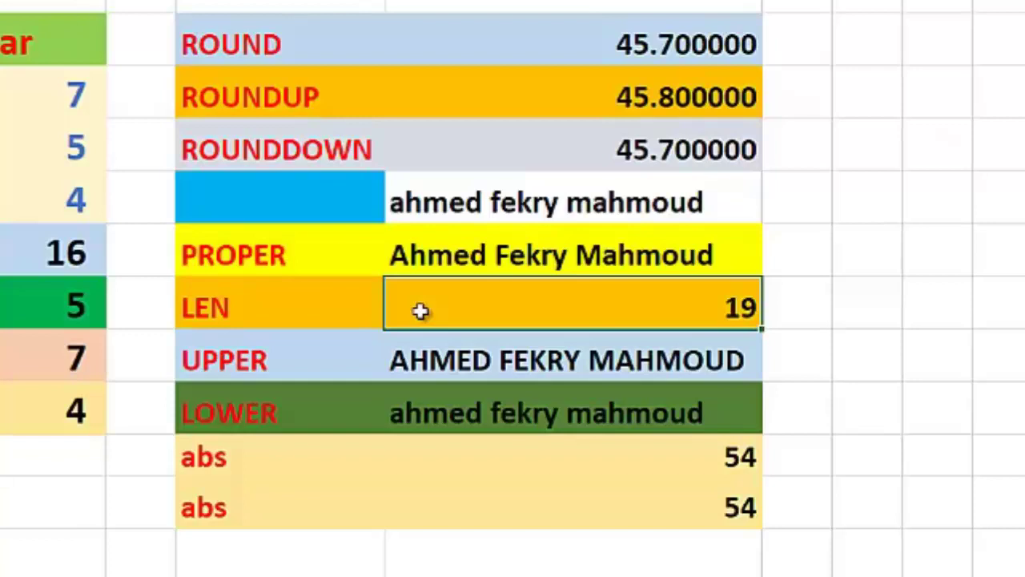
double_click(571, 300)
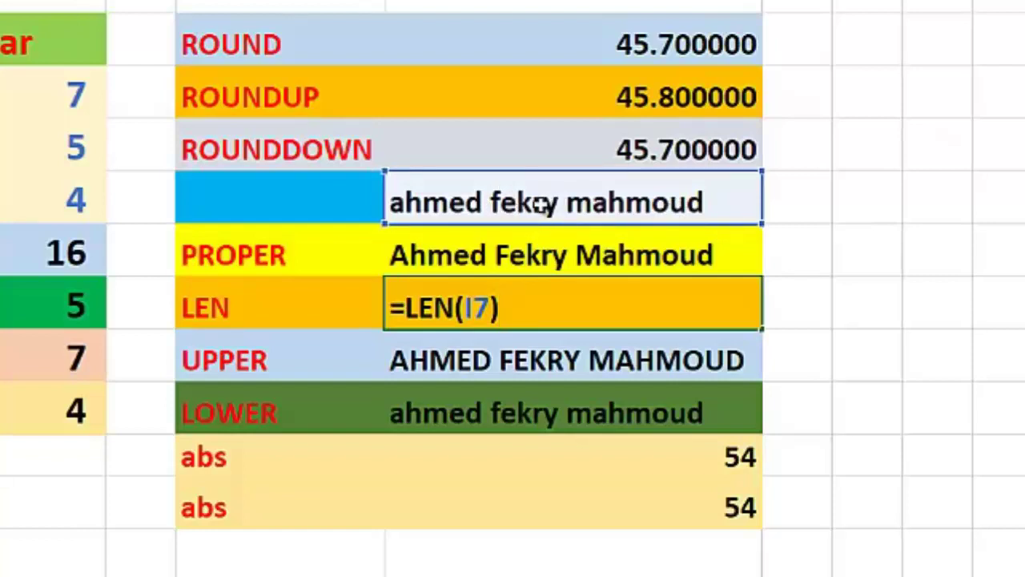
key("Return")
left_click(660, 313)
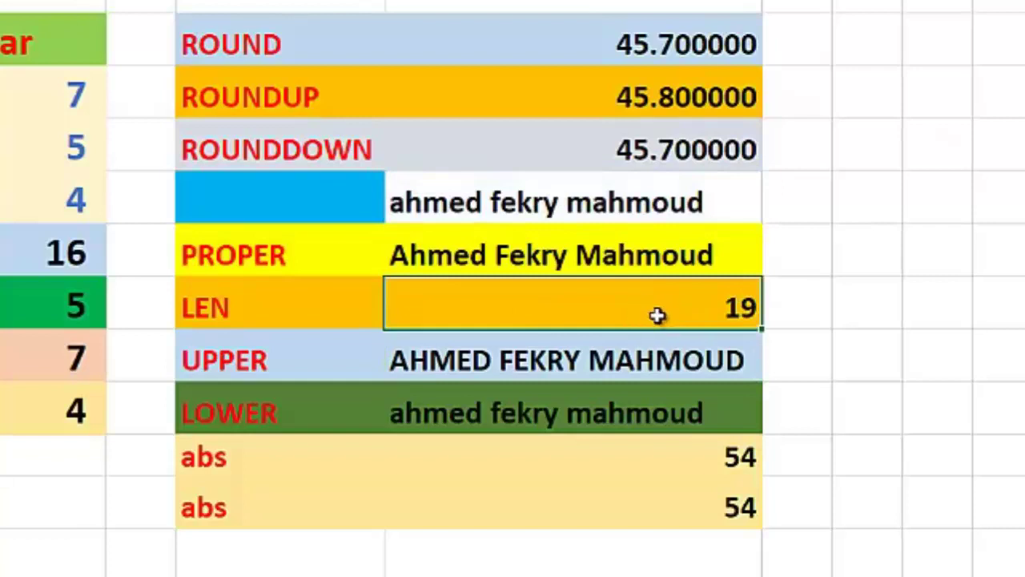
left_click(536, 206)
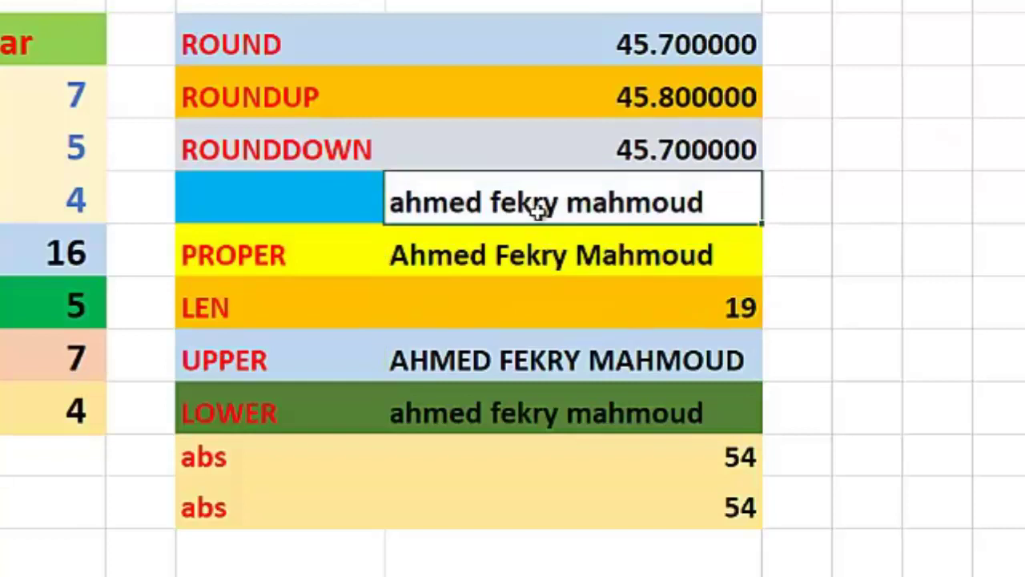
double_click(590, 205)
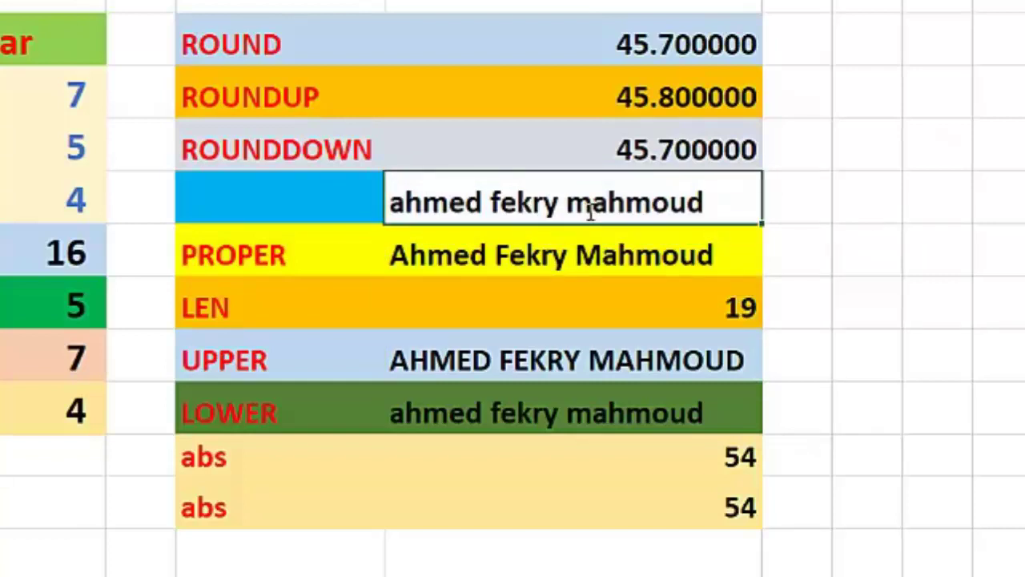
left_click(492, 202)
key("shift+End")
key("Delete")
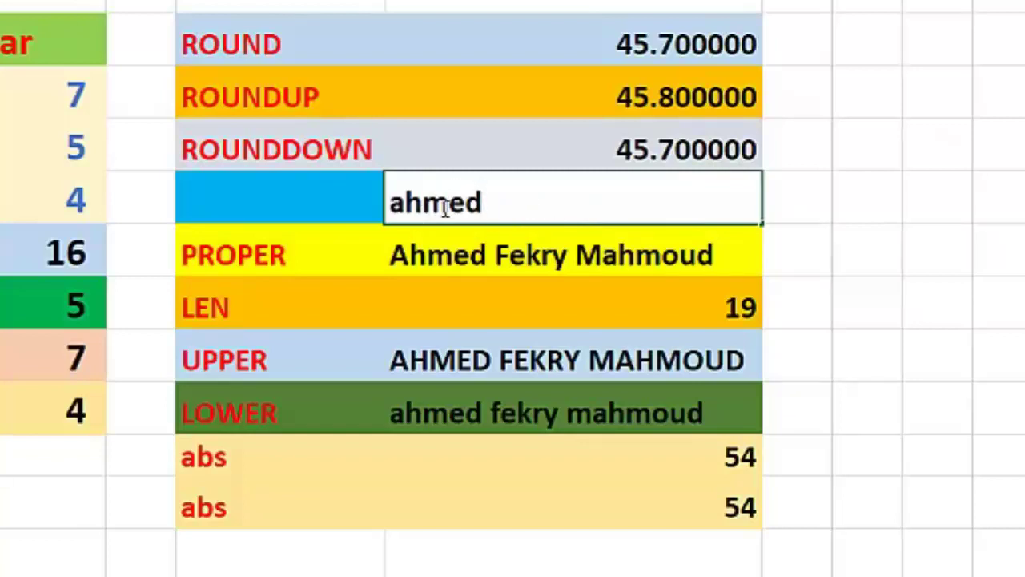
key("Return")
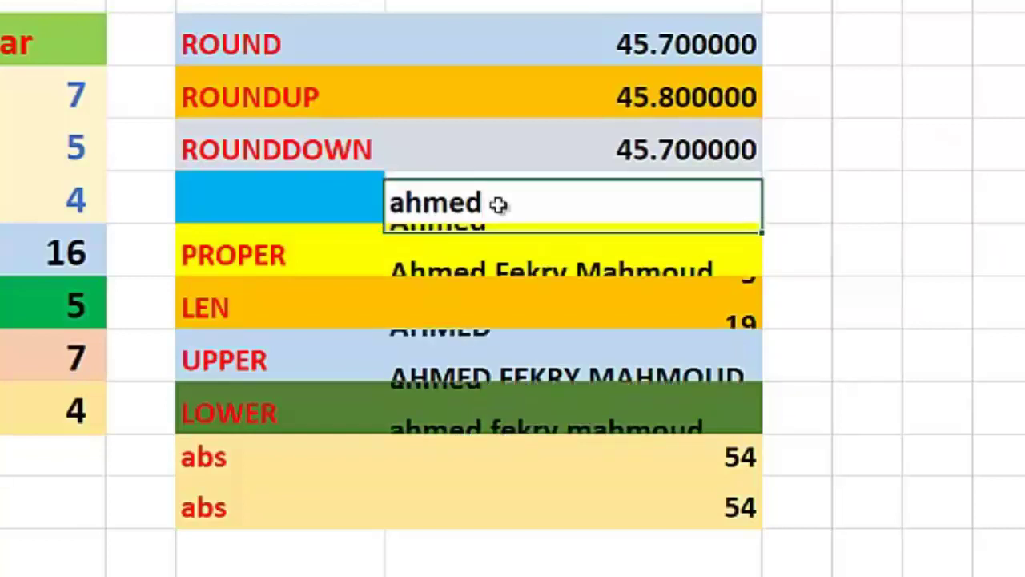
left_click(264, 312)
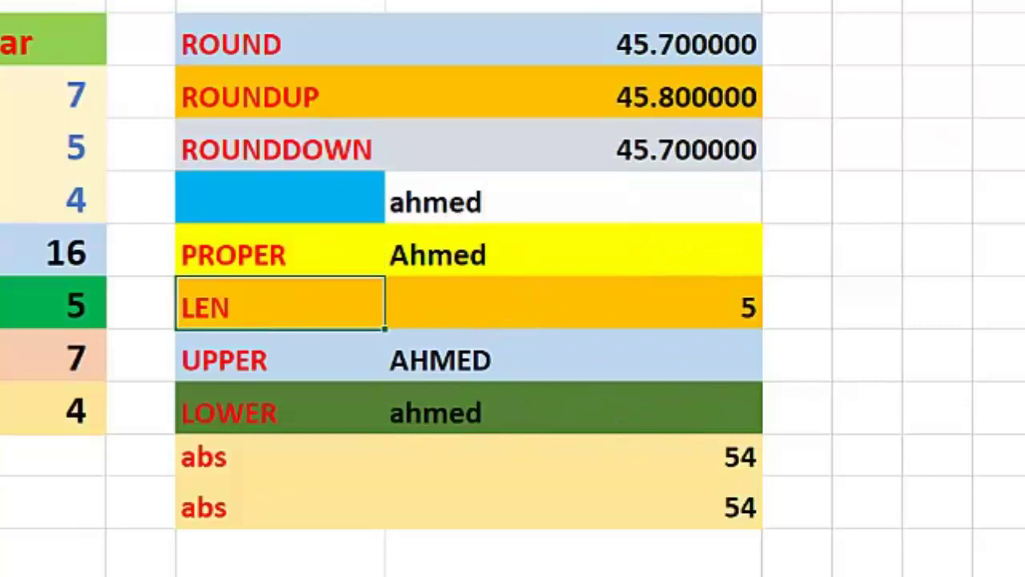
left_click(573, 200)
left_click(439, 346)
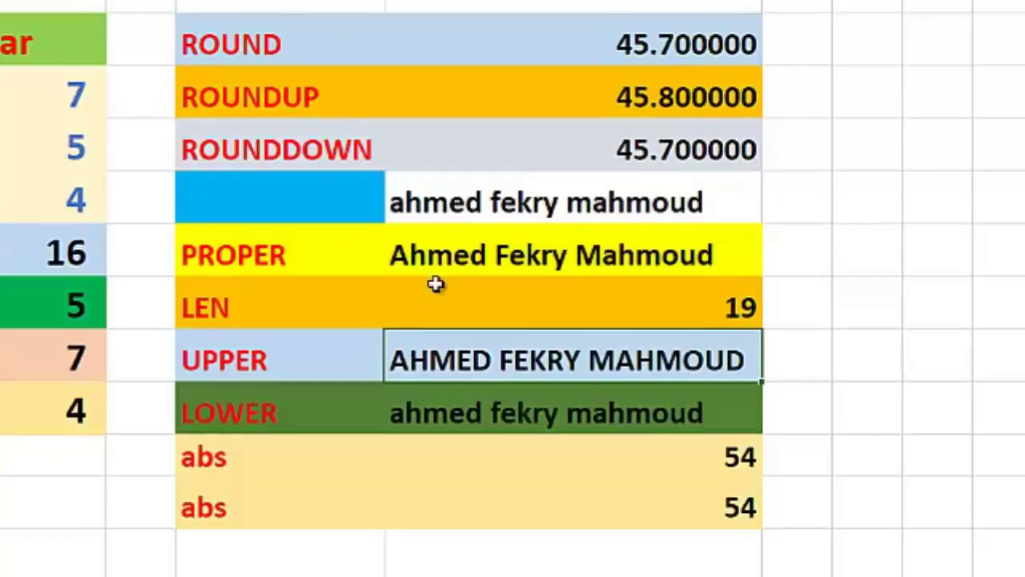
Step: Check the UPPER and LOWER formulas, committing both unchanged
left_click(192, 359)
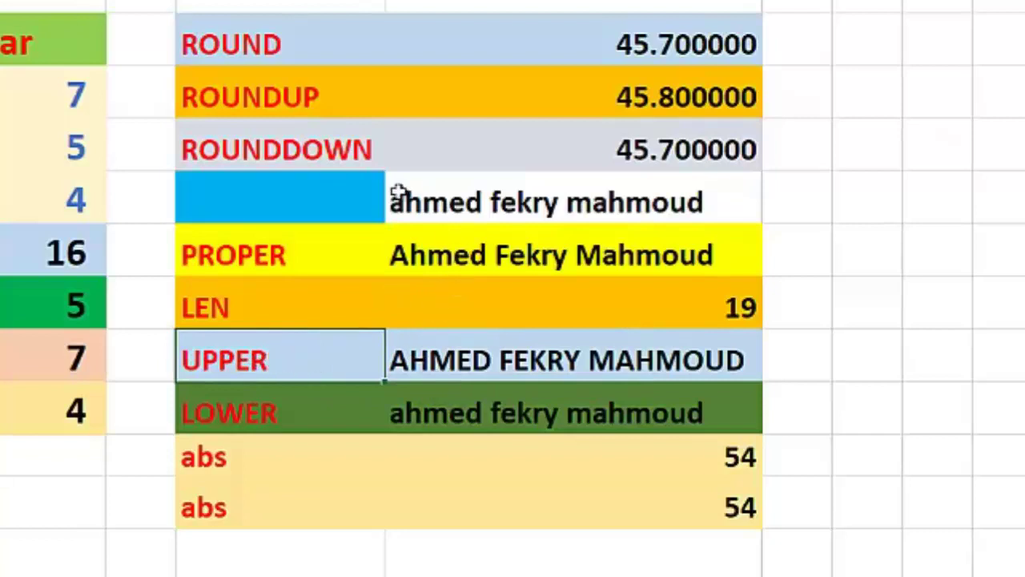
double_click(495, 362)
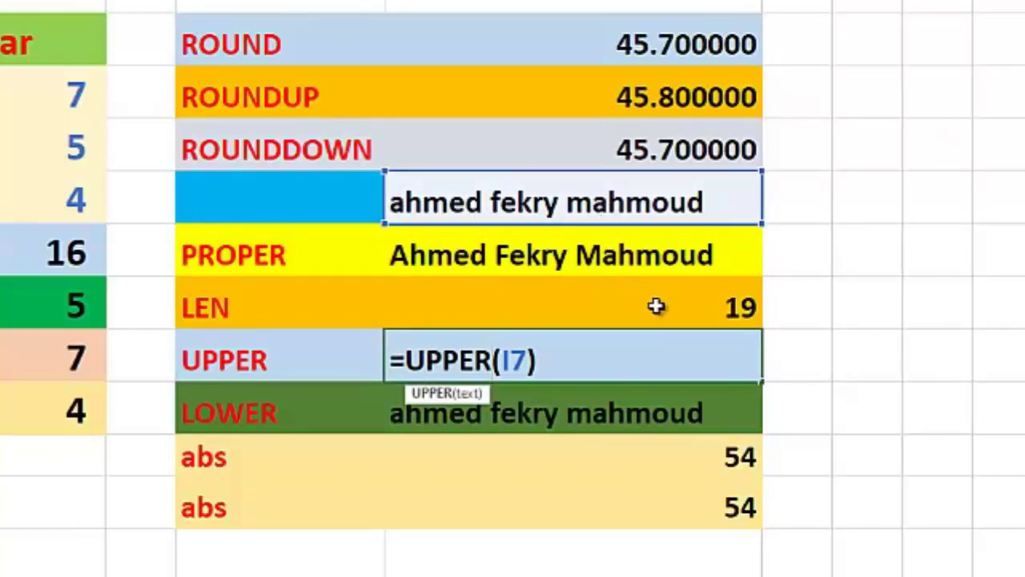
key("Return")
left_click(273, 424)
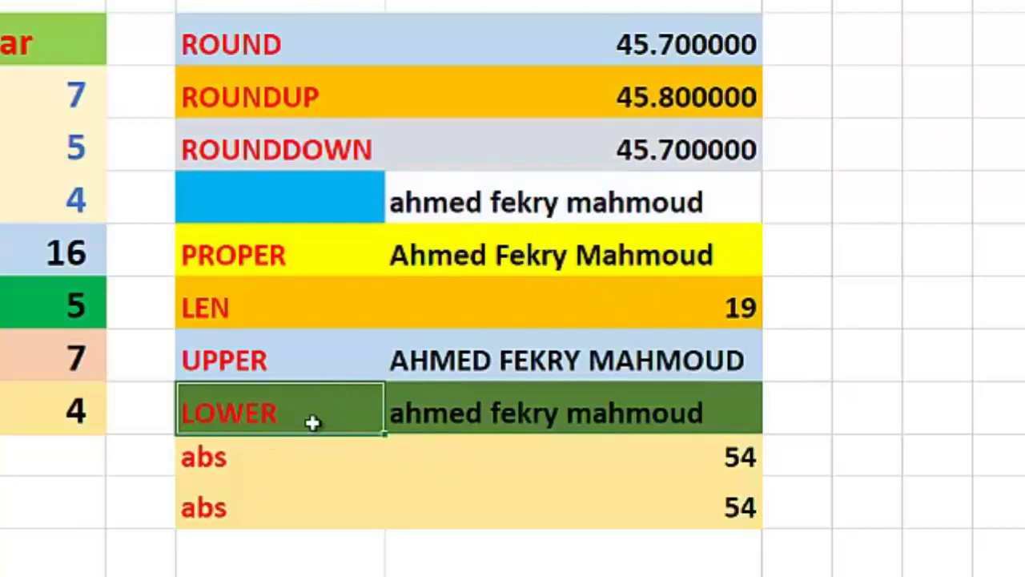
left_click(498, 412)
key("F2")
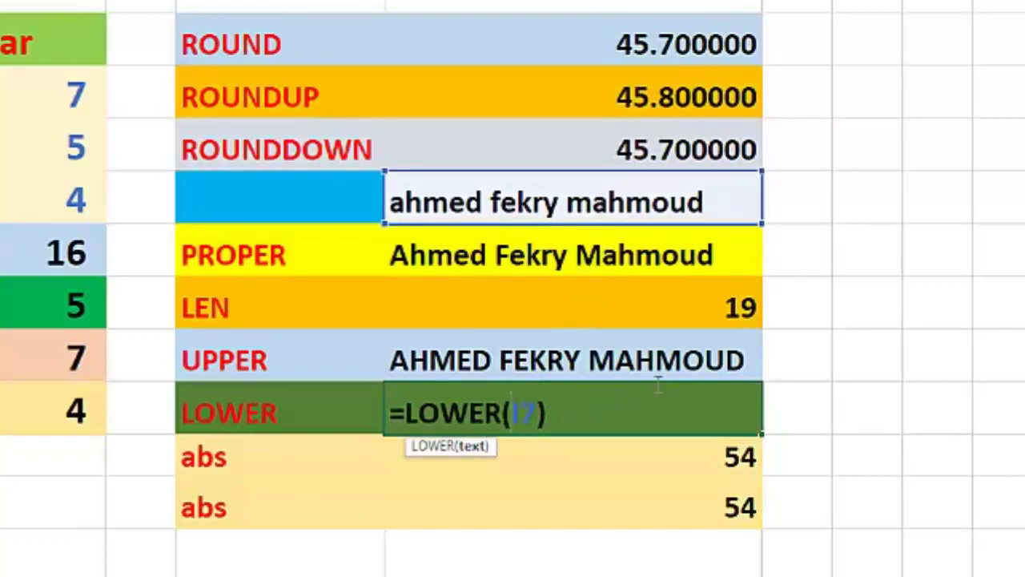
key("Return")
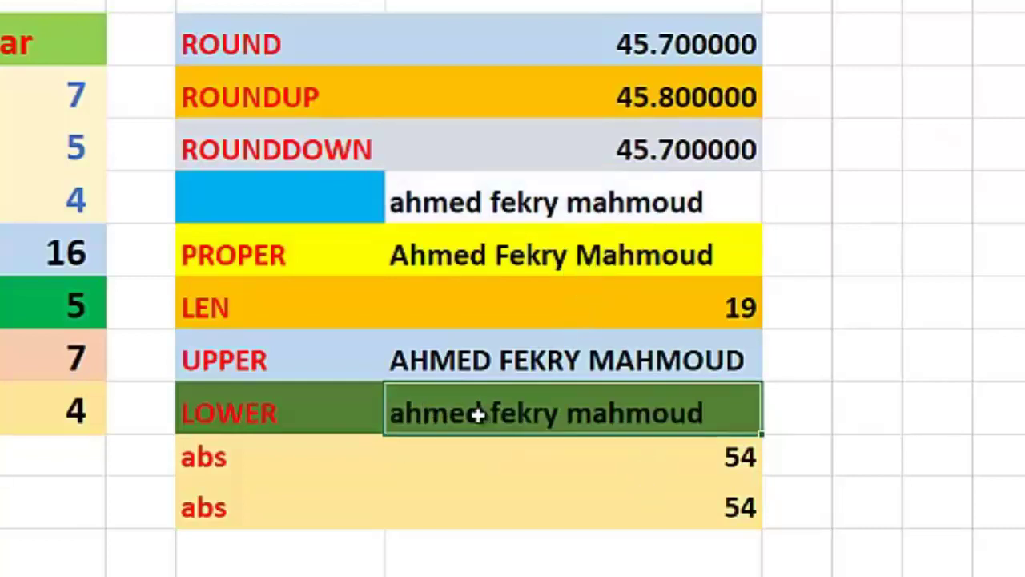
Step: Replace I7 in the LOWER formula with a quoted all-caps name
double_click(481, 412)
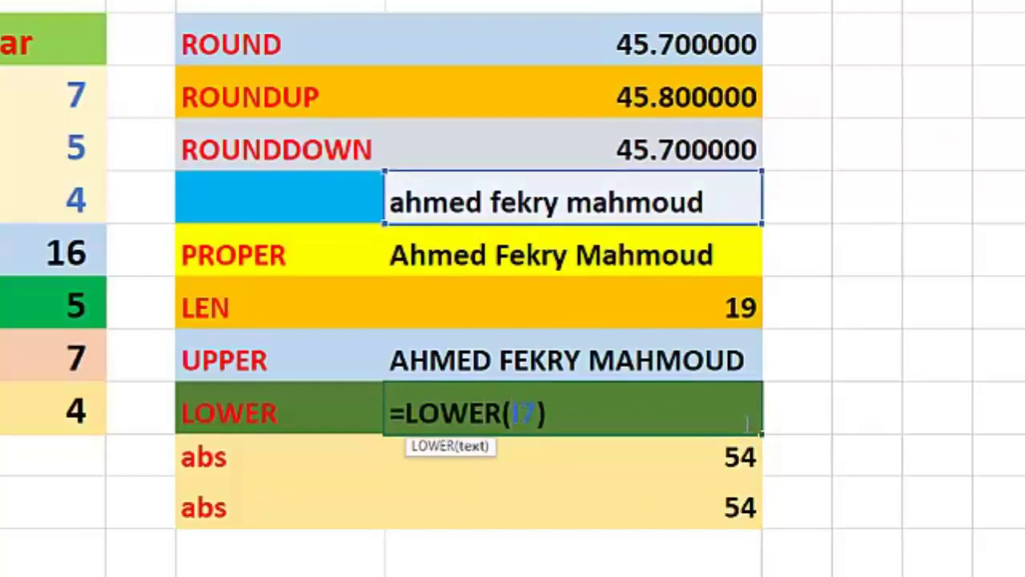
key("BackSpace")
key("BackSpace")
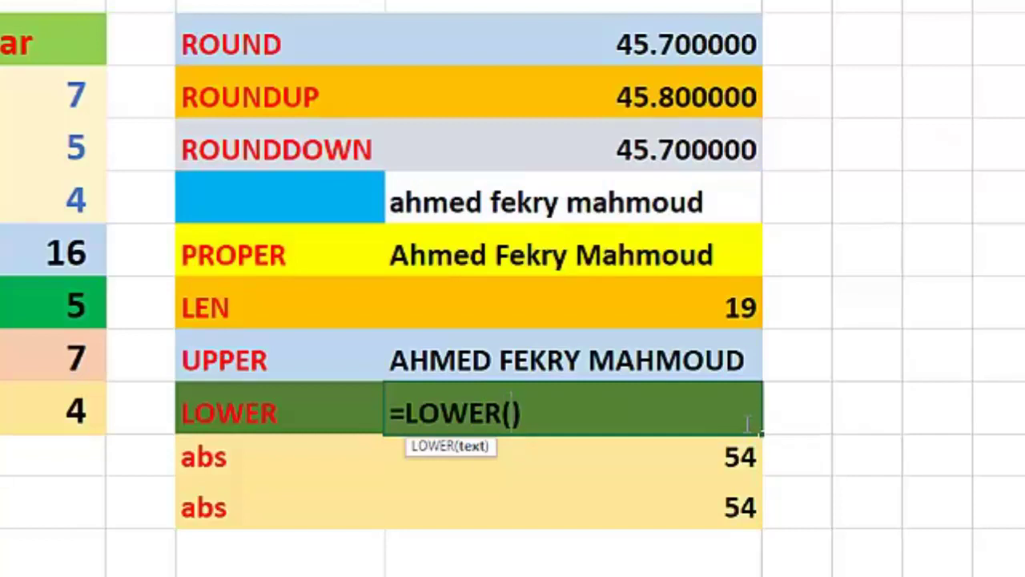
type("\"AHMED\"")
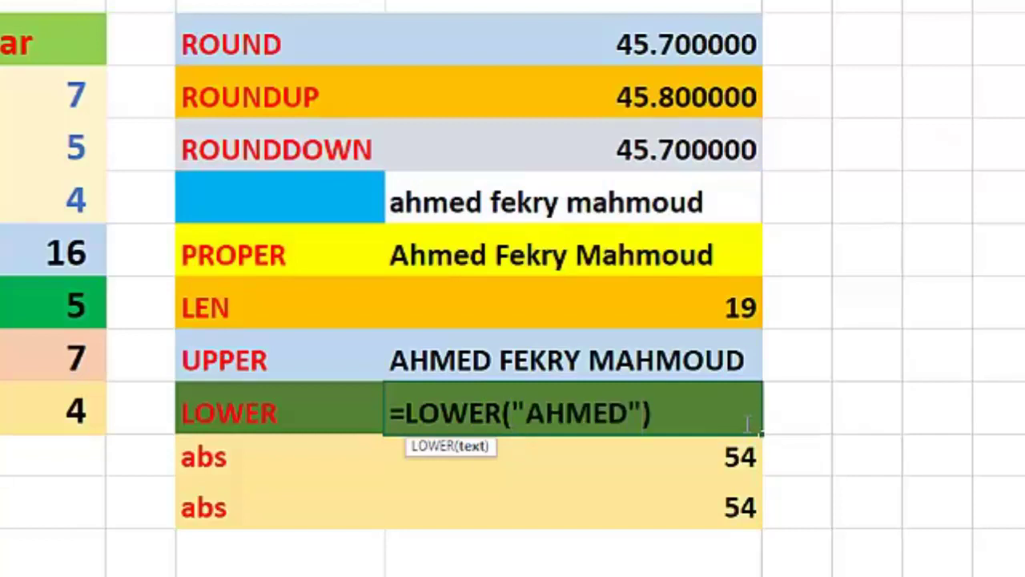
key("Return")
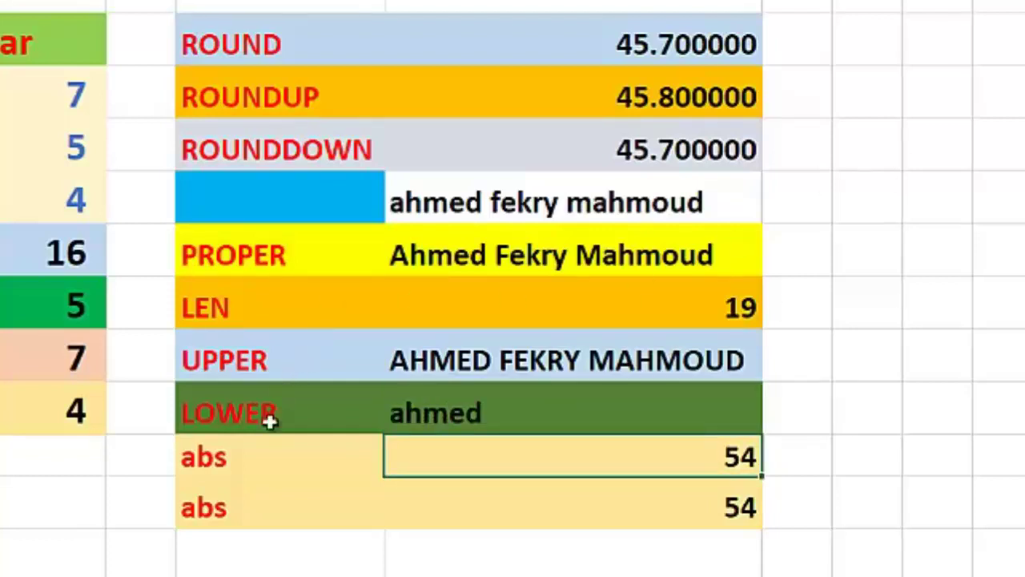
Step: Confirm the first ABS formula, then enter =ABS(-54) in the cell below
double_click(622, 465)
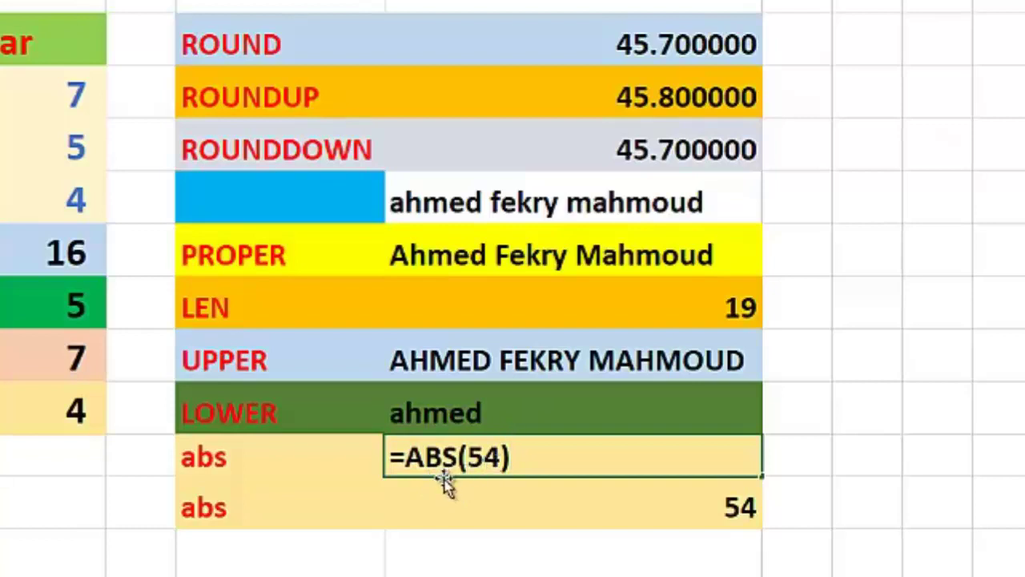
key("Return")
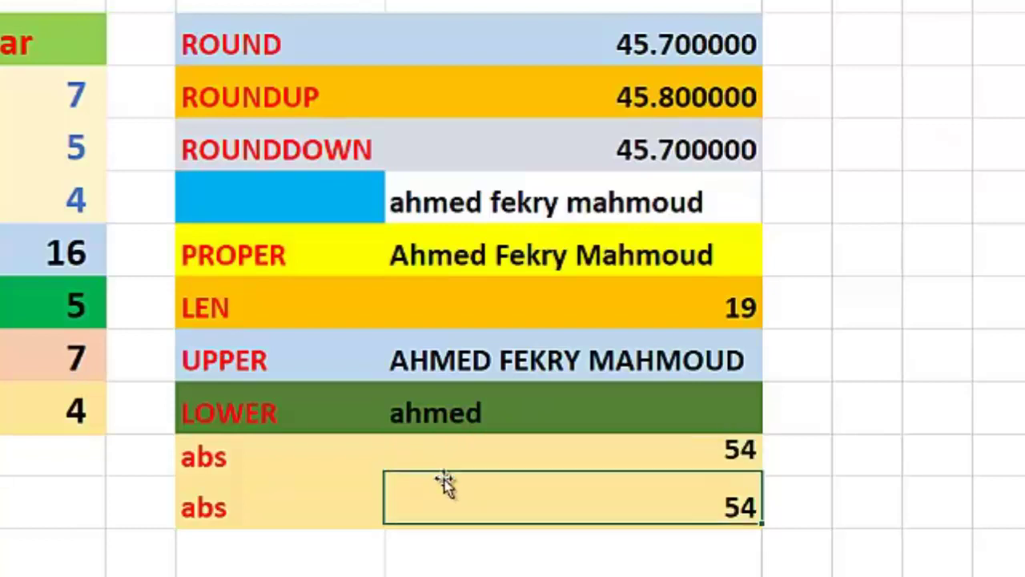
type("=ABS(-54)")
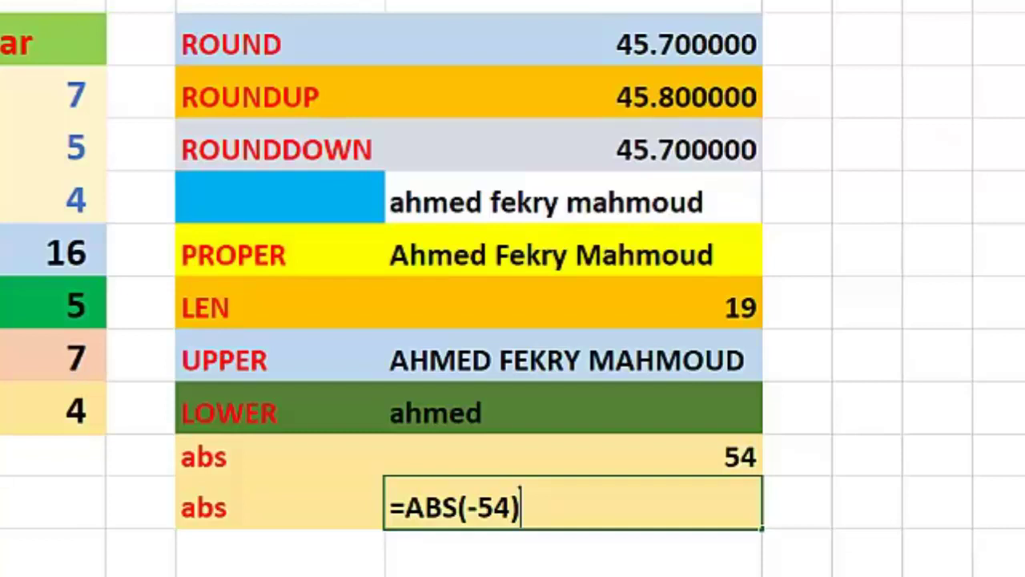
key("Return")
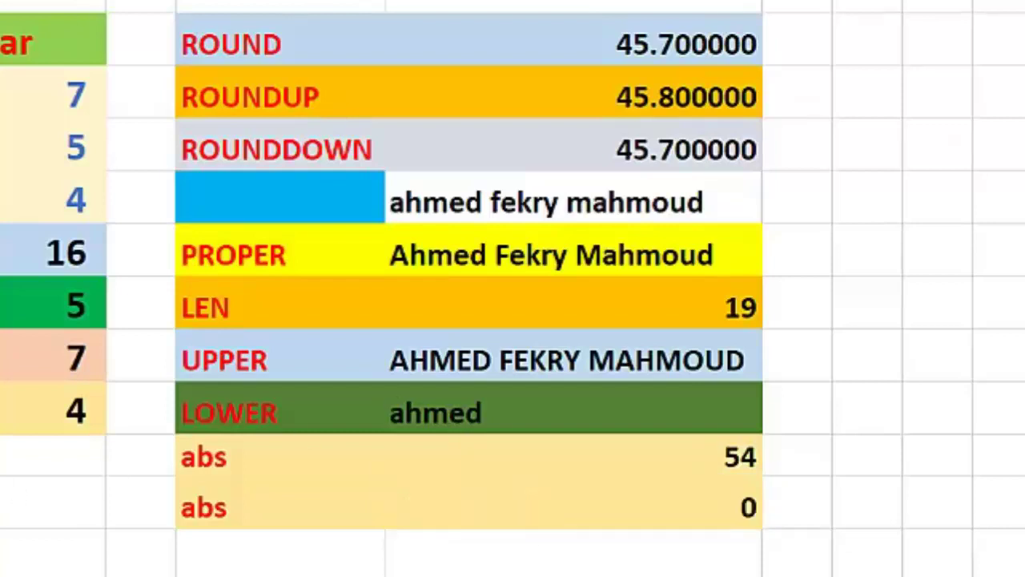